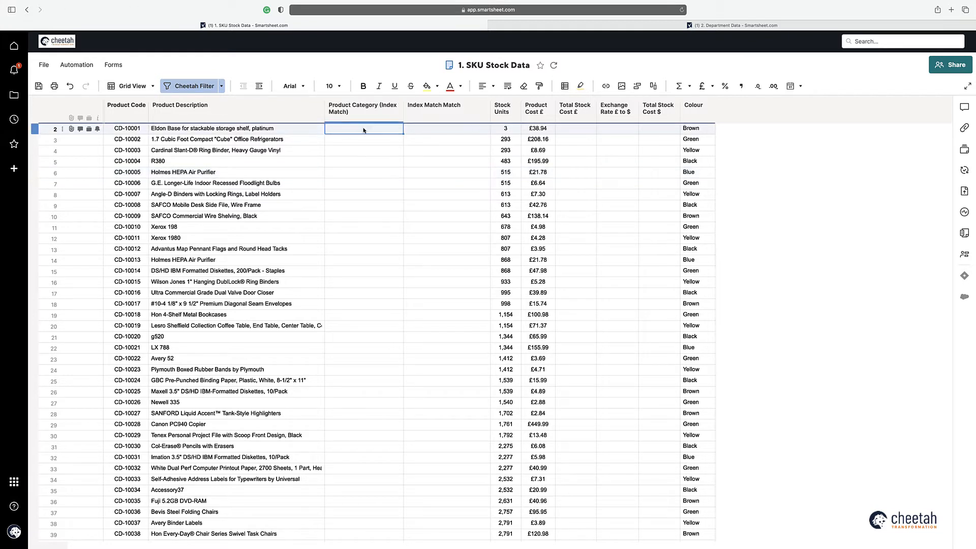
# Step: Start an INDEX formula on the Product Category column of the 2. Department Data sheet
pyautogui.write('=INDEX(')
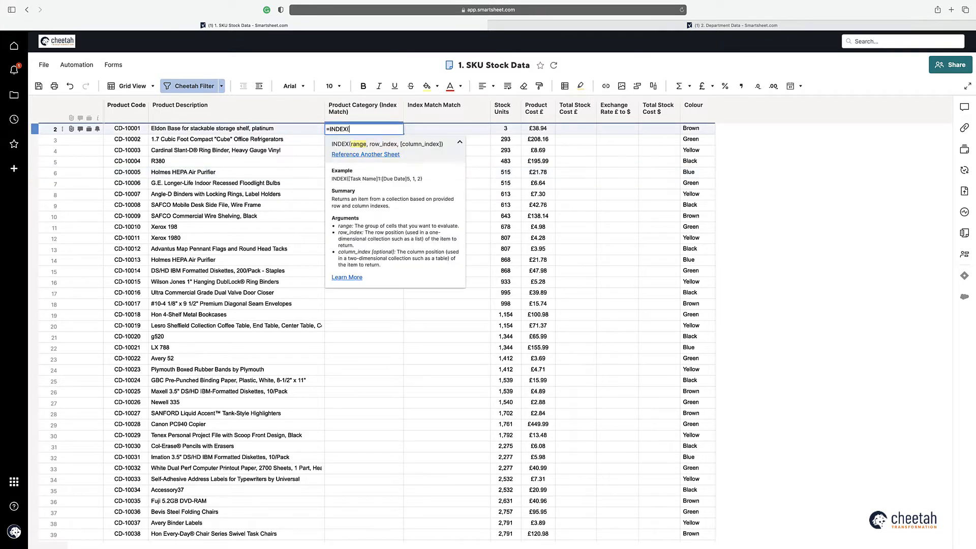
pyautogui.click(365, 155)
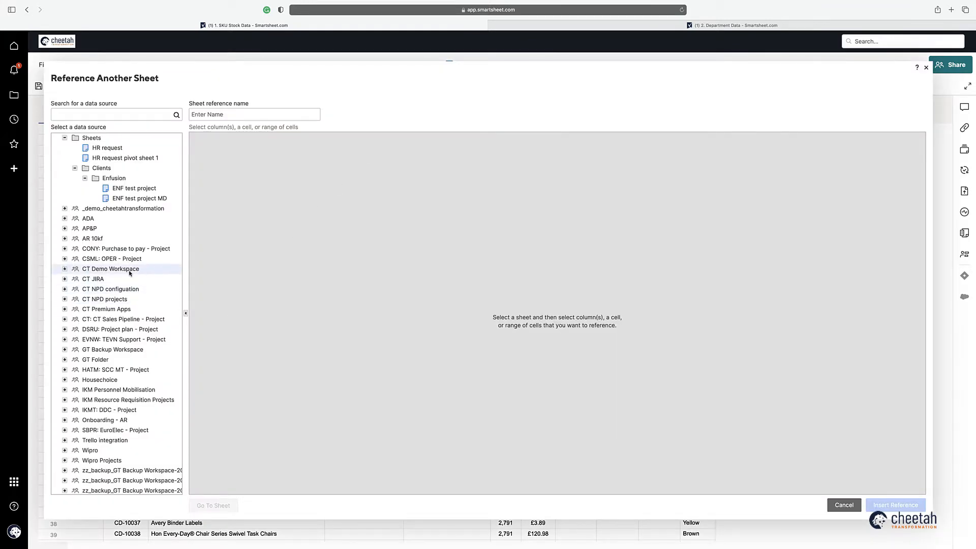
pyautogui.scroll(-3, 129, 271)
pyautogui.click(64, 248)
pyautogui.scroll(-3, 119, 295)
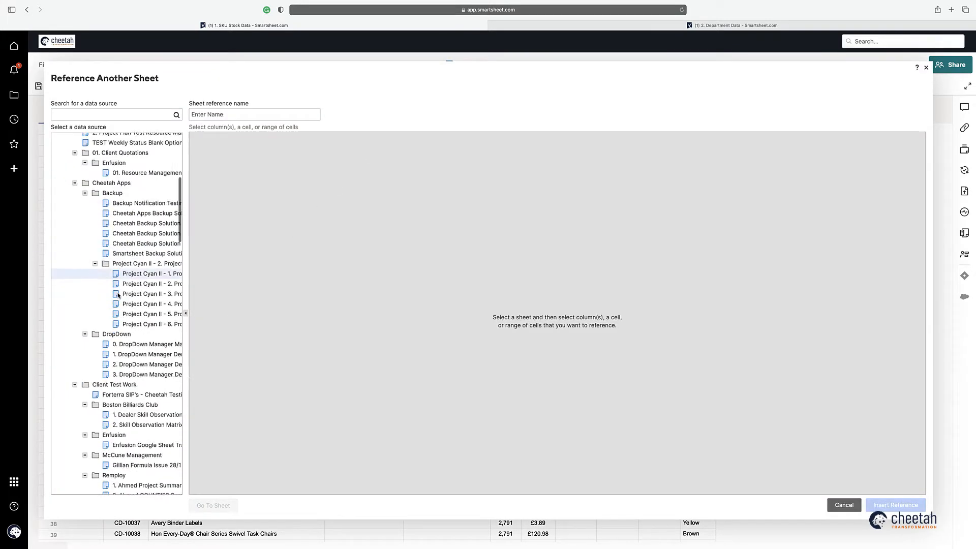
pyautogui.scroll(-10, 118, 295)
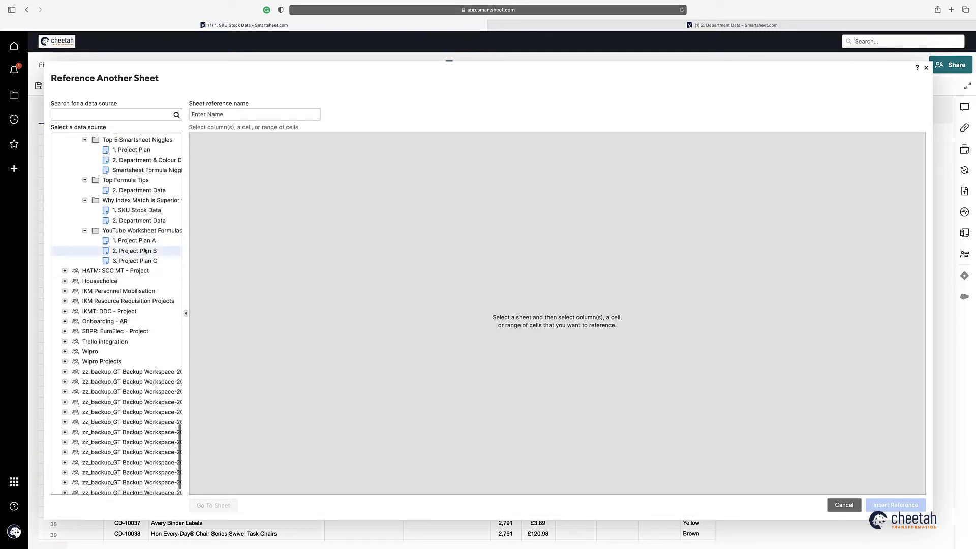
pyautogui.click(139, 189)
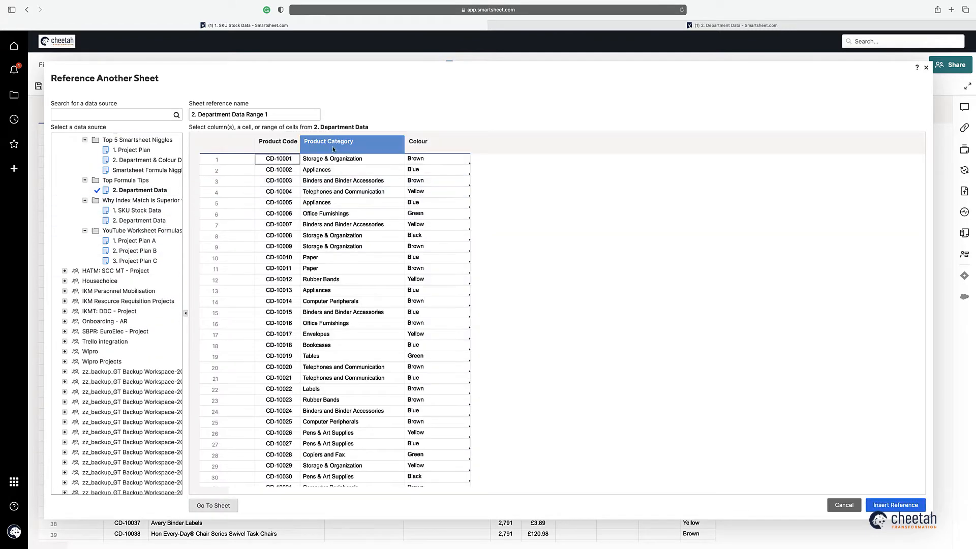
pyautogui.click(333, 148)
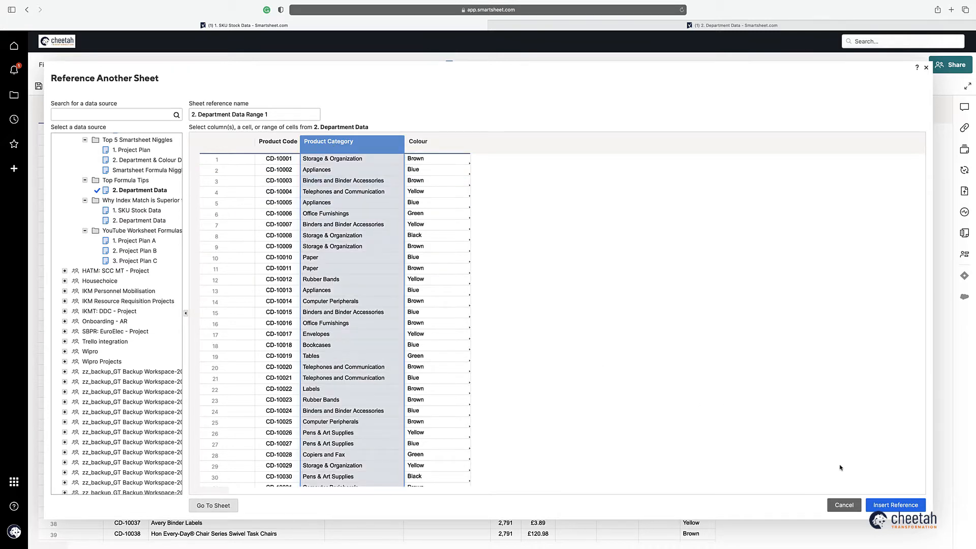
pyautogui.click(895, 504)
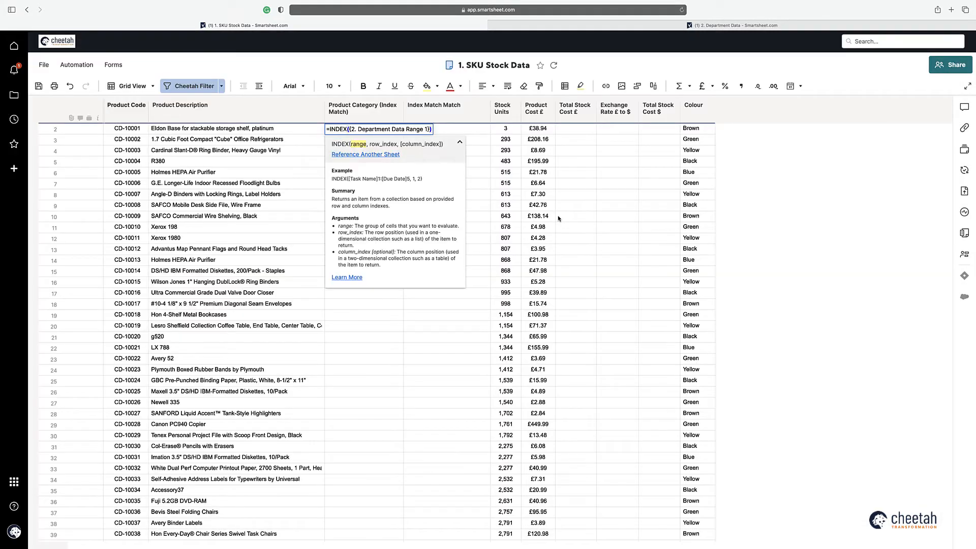
# Step: Add an exact MATCH of this row's Product Code against 2. Department Data's Product Code column
pyautogui.write(', MATCH(')
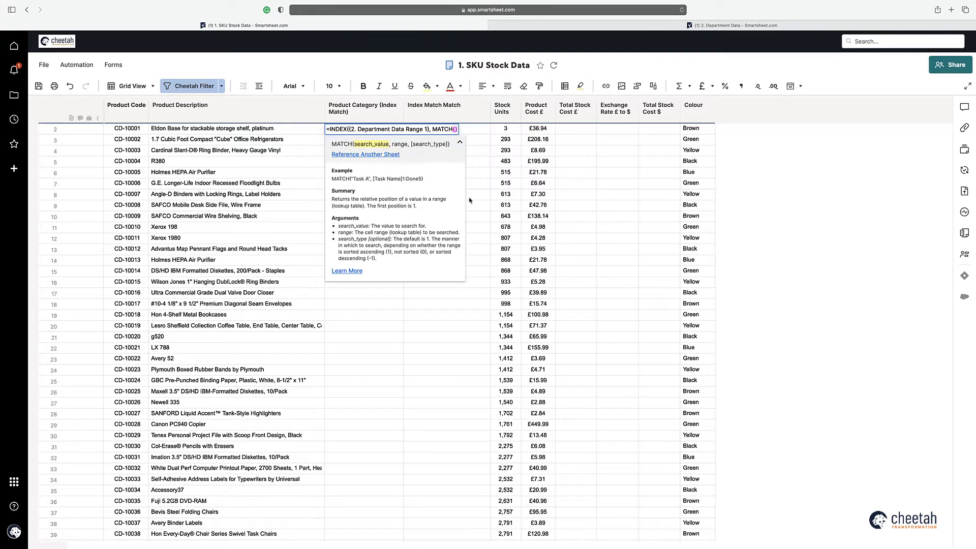
pyautogui.click(125, 130)
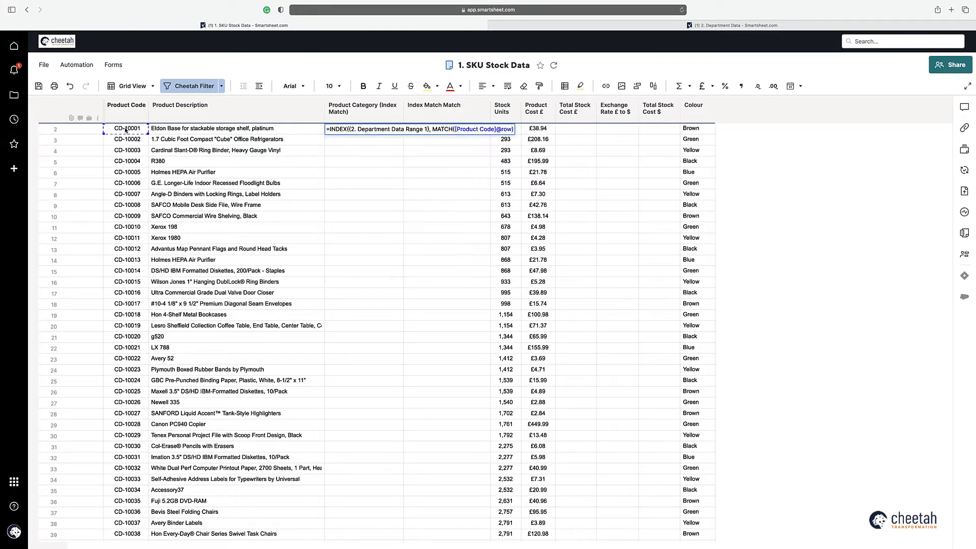
pyautogui.write(',')
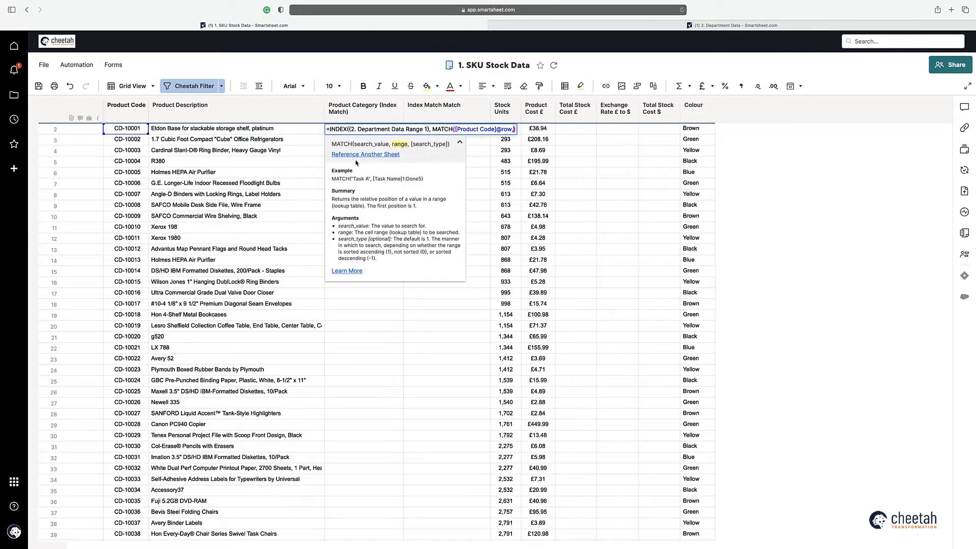
pyautogui.click(362, 154)
pyautogui.click(283, 152)
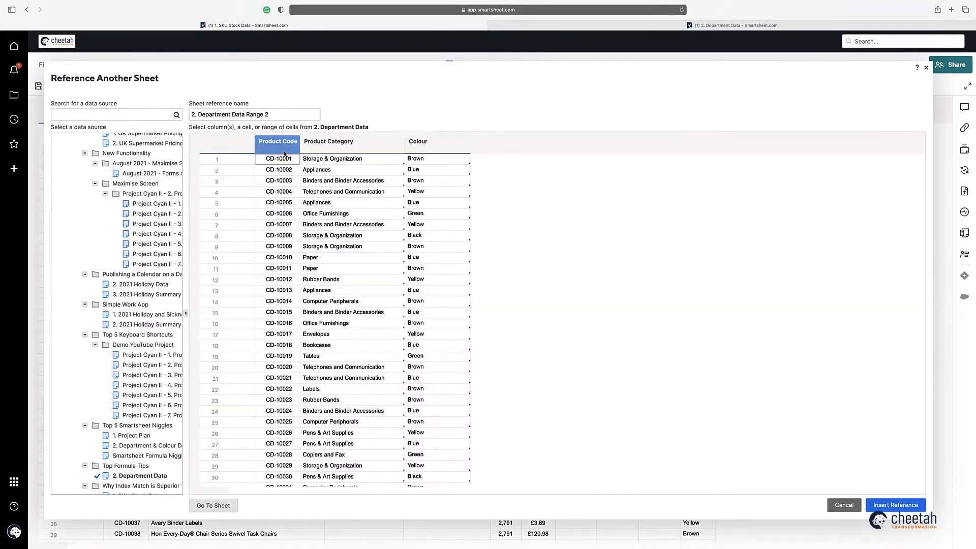
pyautogui.click(892, 505)
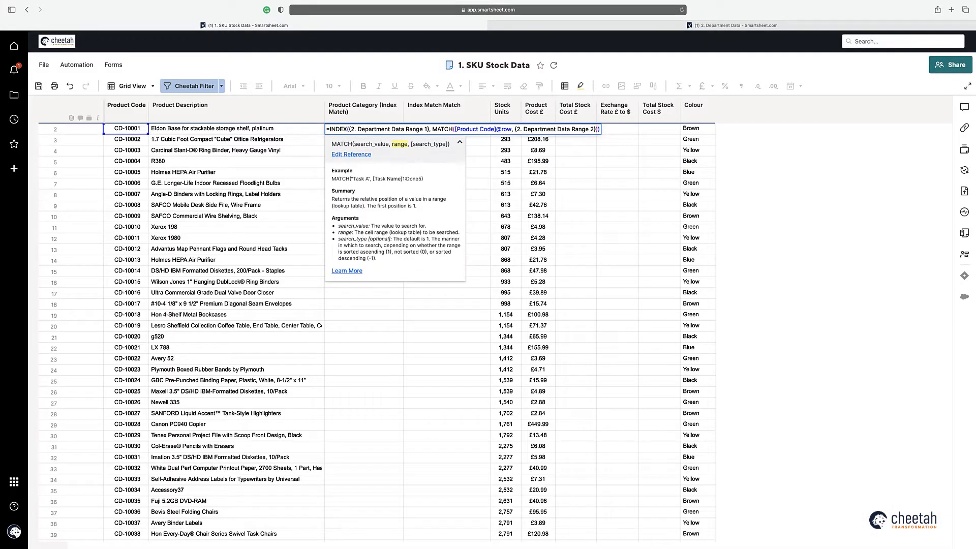
pyautogui.write(',0')
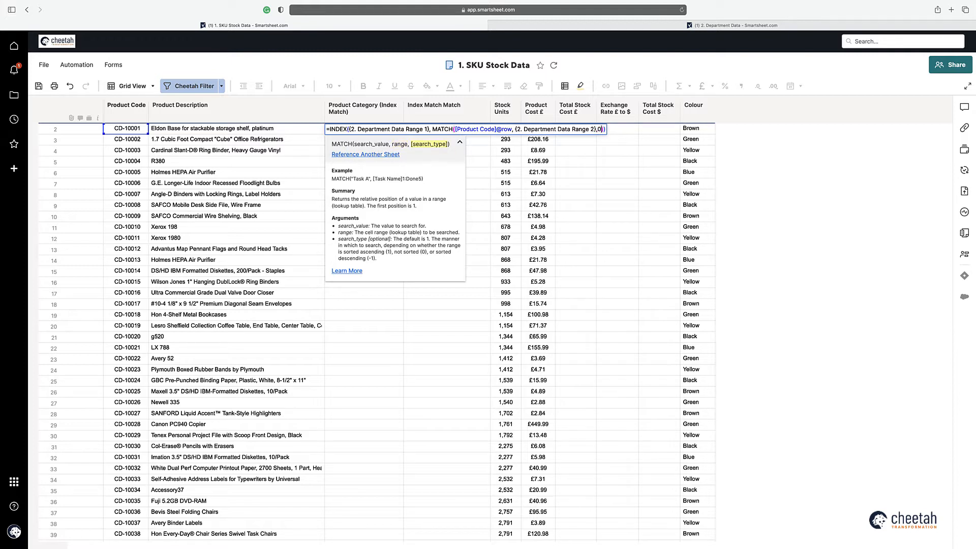
pyautogui.press('Return')
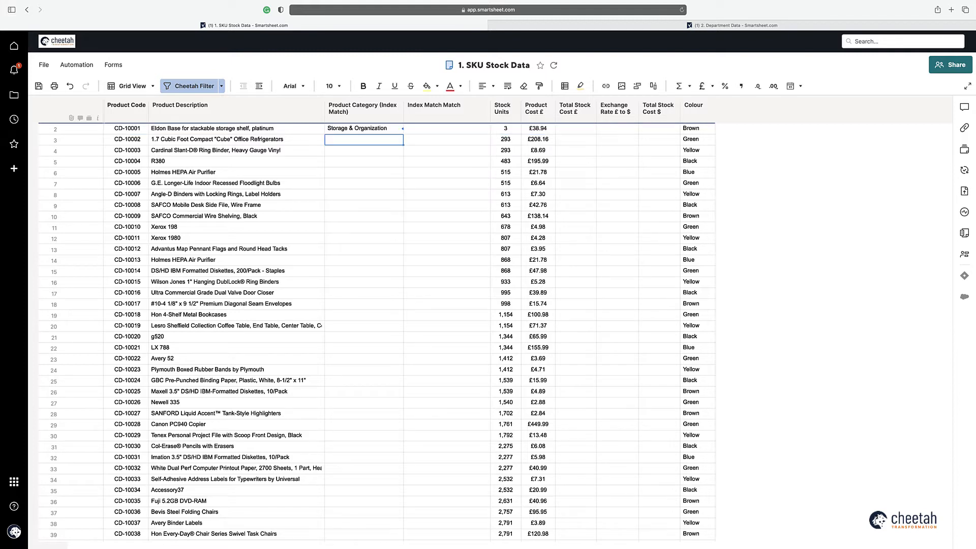
pyautogui.doubleClick(380, 131)
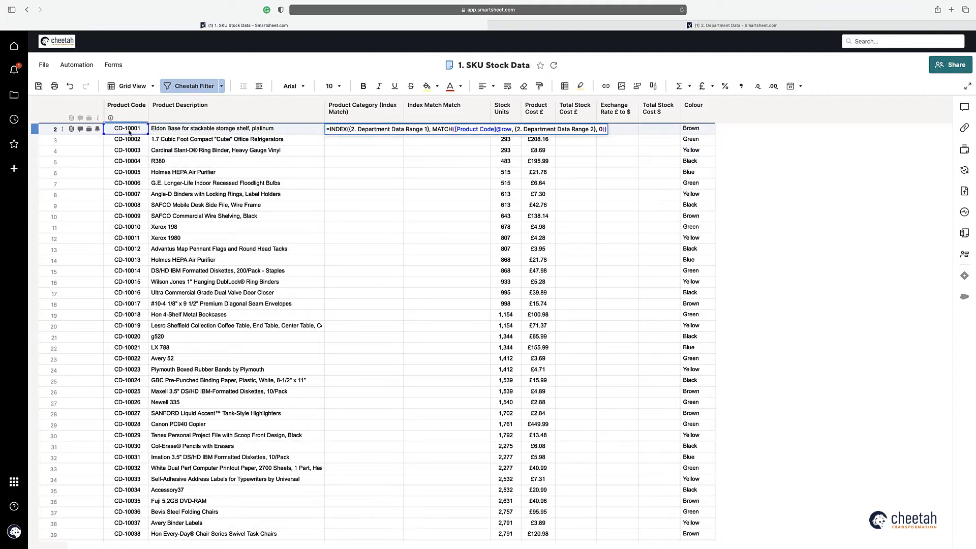
pyautogui.press('Return')
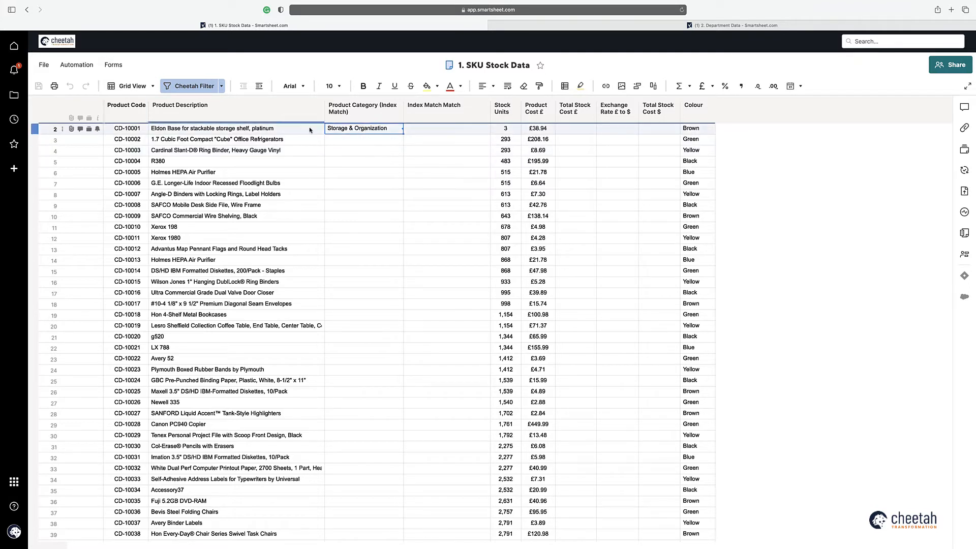
pyautogui.doubleClick(356, 130)
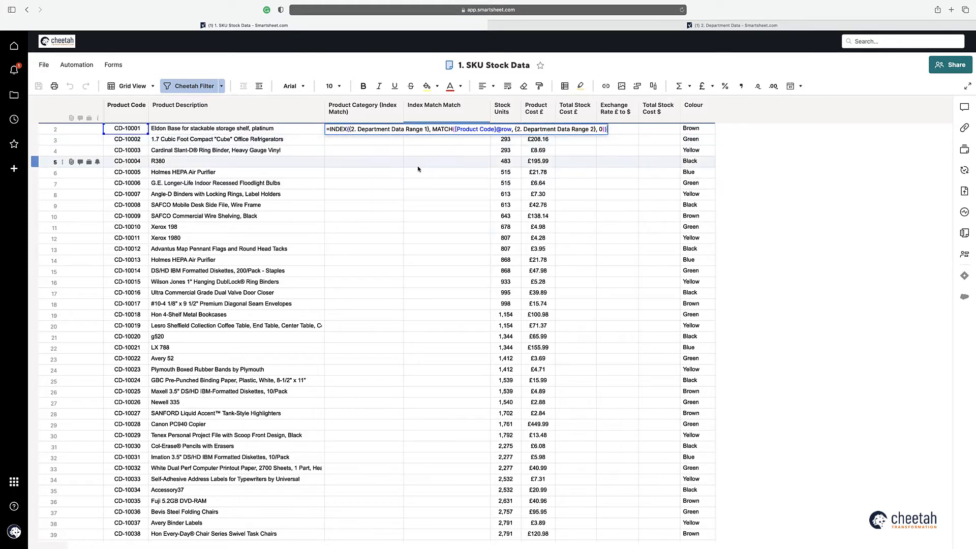
# Step: Rename the first cross-sheet reference, the category range, to Category
pyautogui.click(376, 130)
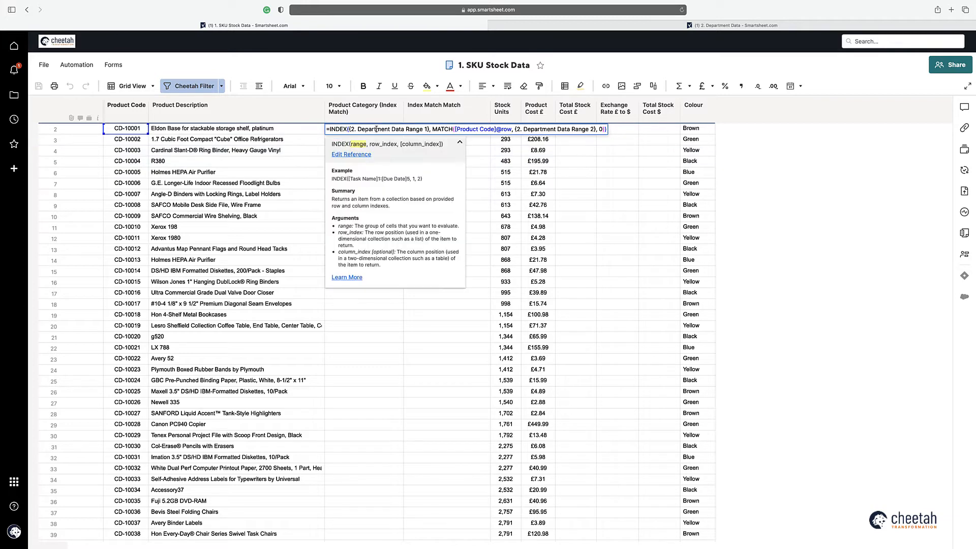
pyautogui.click(364, 155)
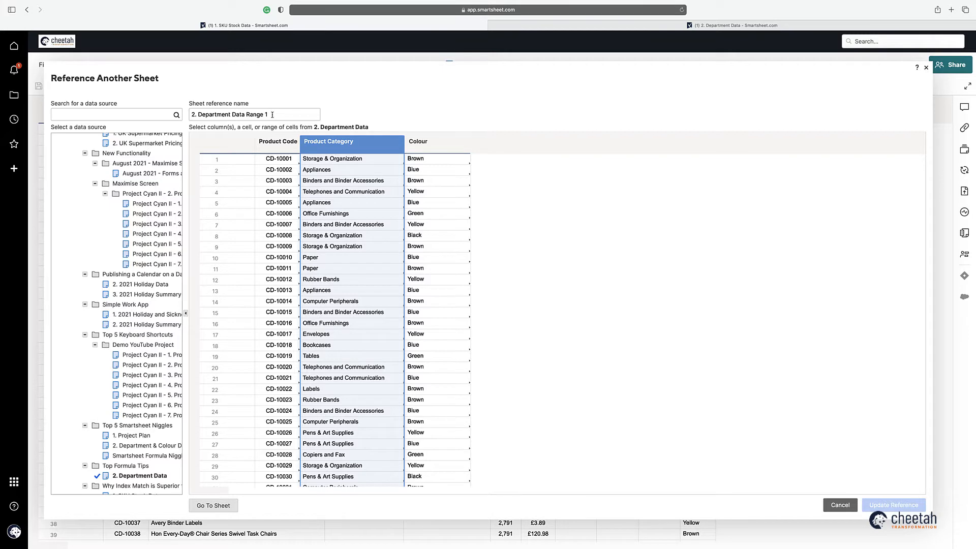
pyautogui.moveTo(272, 114); pyautogui.dragTo(171, 113)
pyautogui.write('Category')
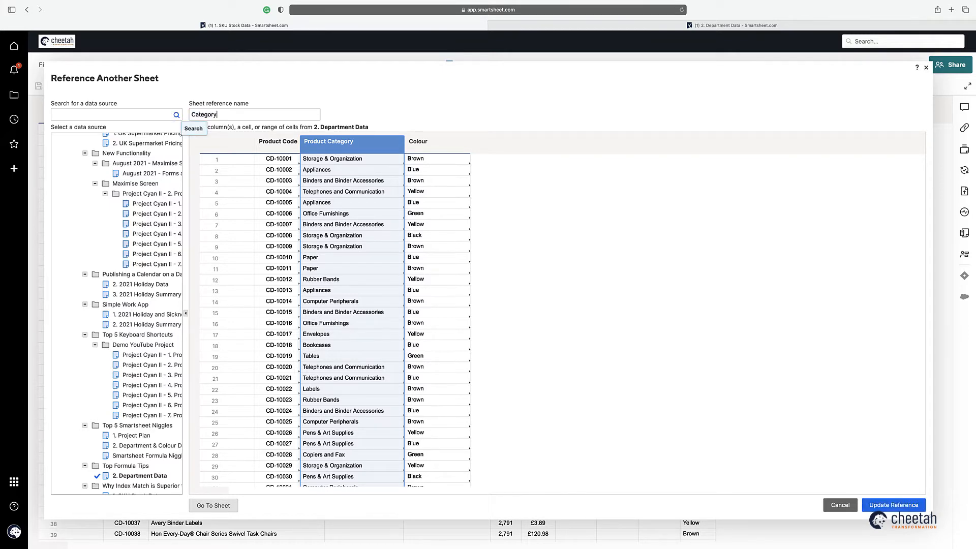
pyautogui.click(893, 505)
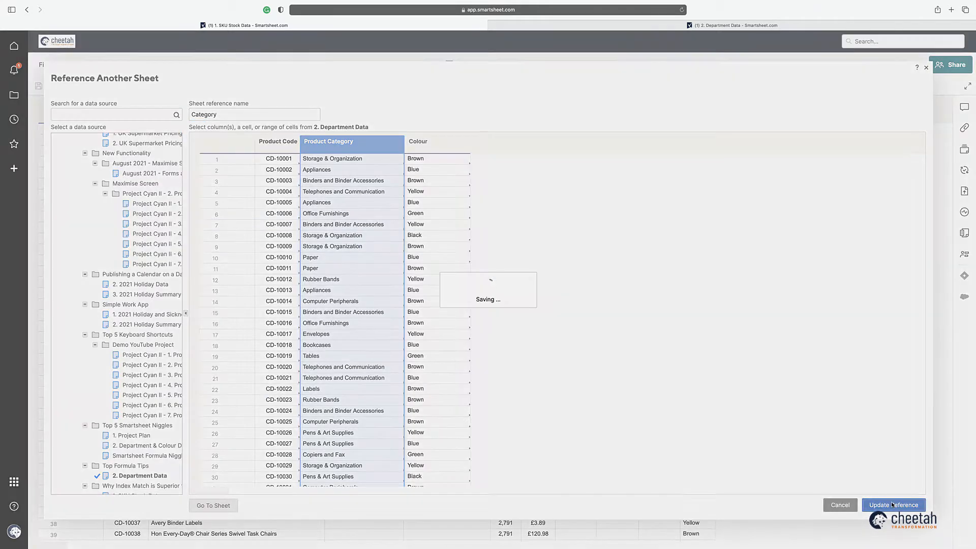
# Step: Rename the second cross-sheet reference, the product code range, to Code
pyautogui.doubleClick(375, 130)
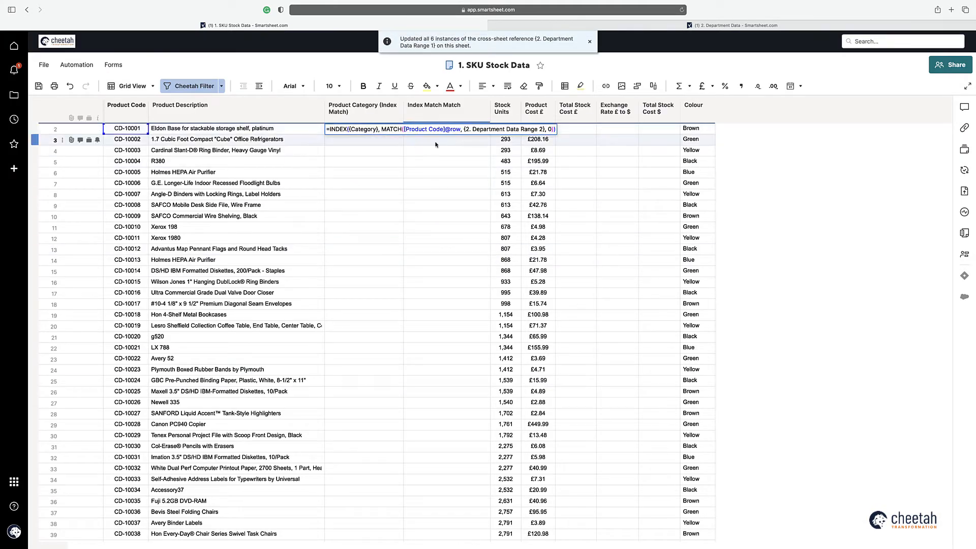
pyautogui.click(483, 130)
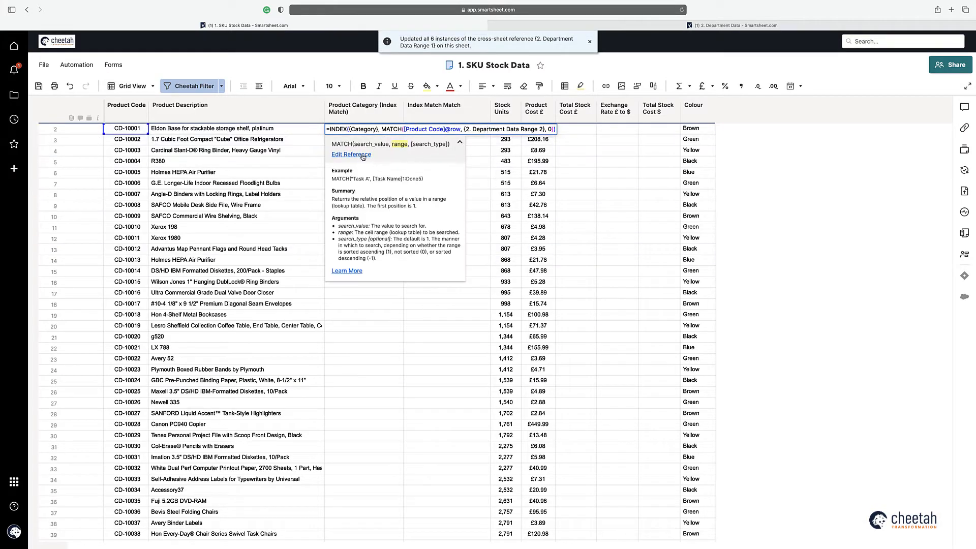
pyautogui.click(364, 158)
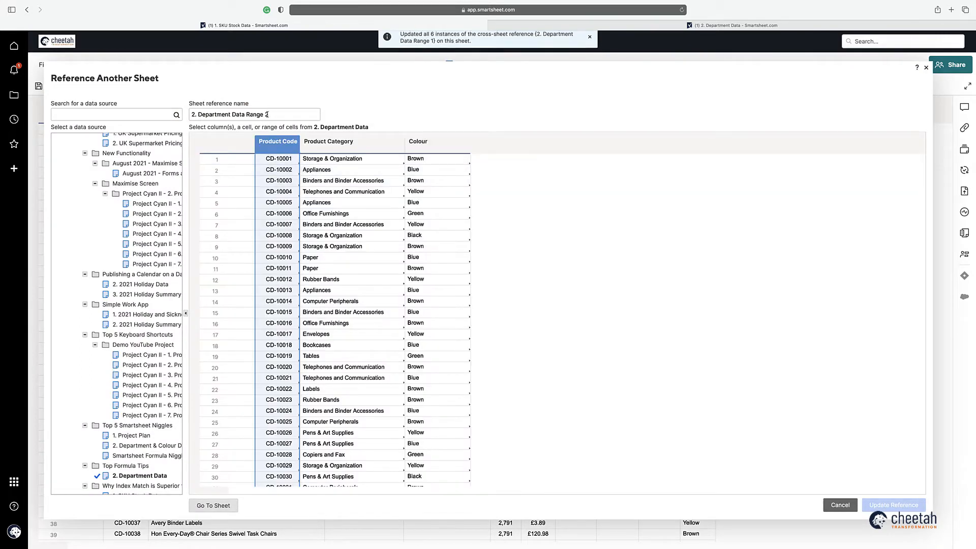
pyautogui.moveTo(269, 115); pyautogui.dragTo(191, 114)
pyautogui.write('Code')
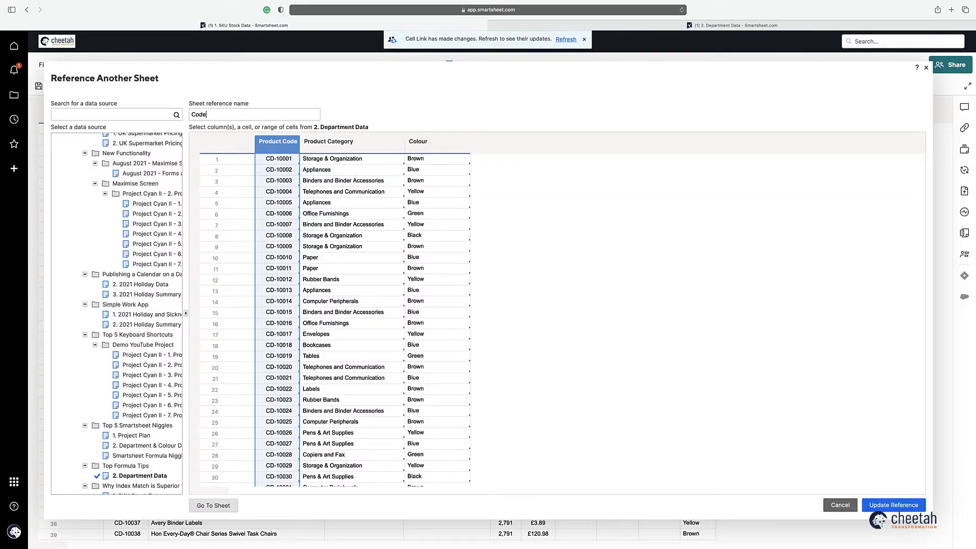
pyautogui.click(886, 505)
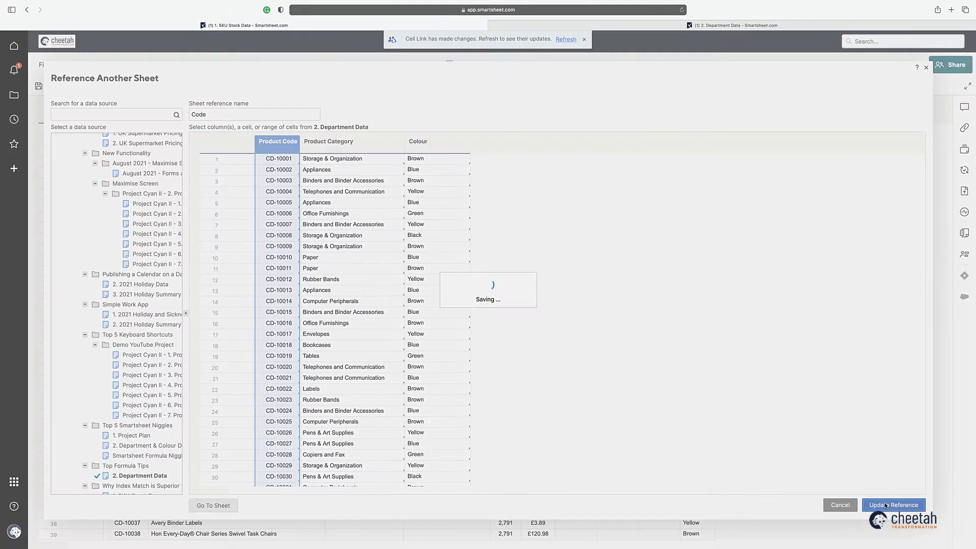
pyautogui.click(363, 139)
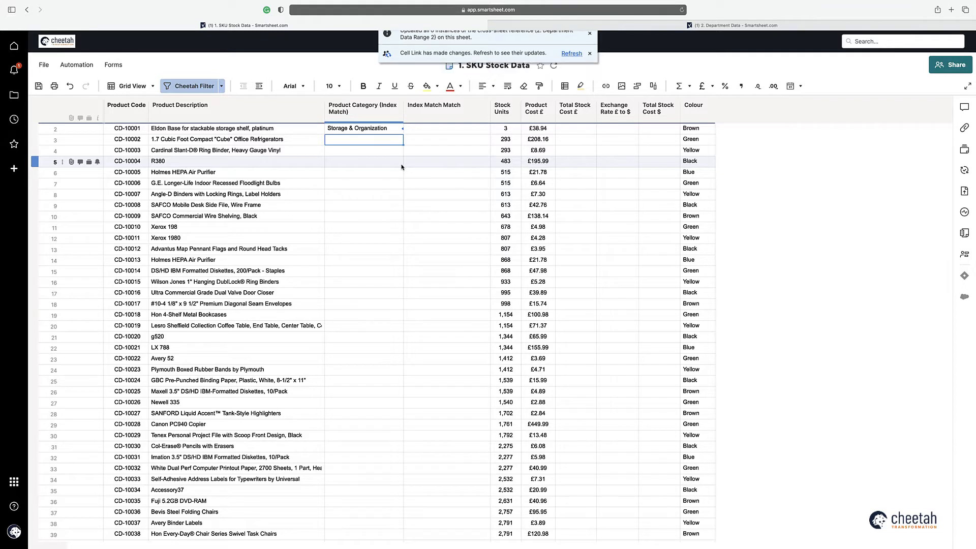
pyautogui.write('=INDEX(')
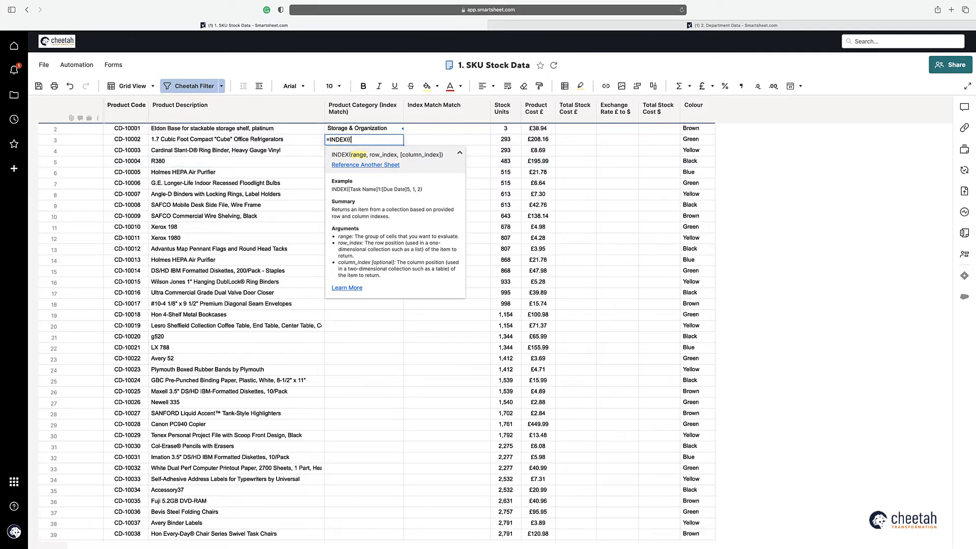
pyautogui.write('{Category}, MATCH(')
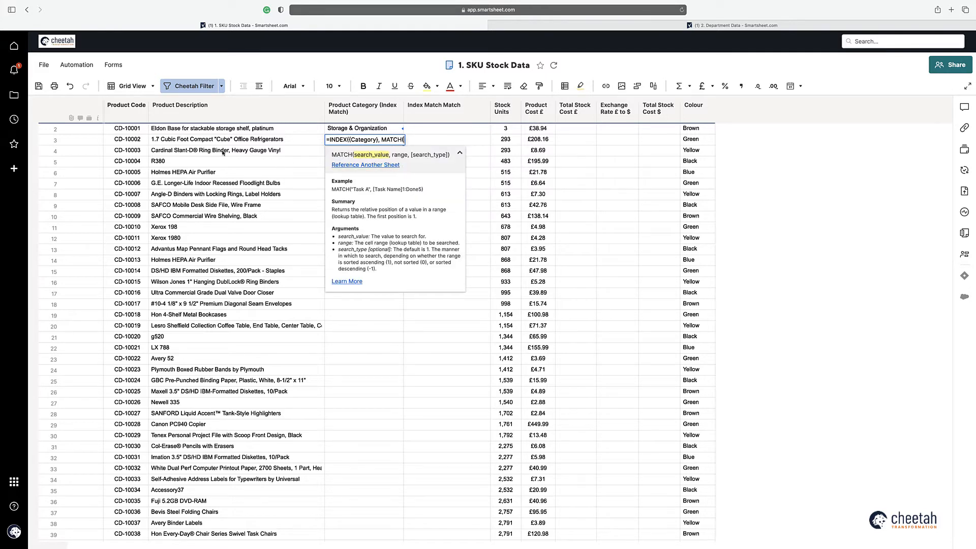
pyautogui.click(128, 140)
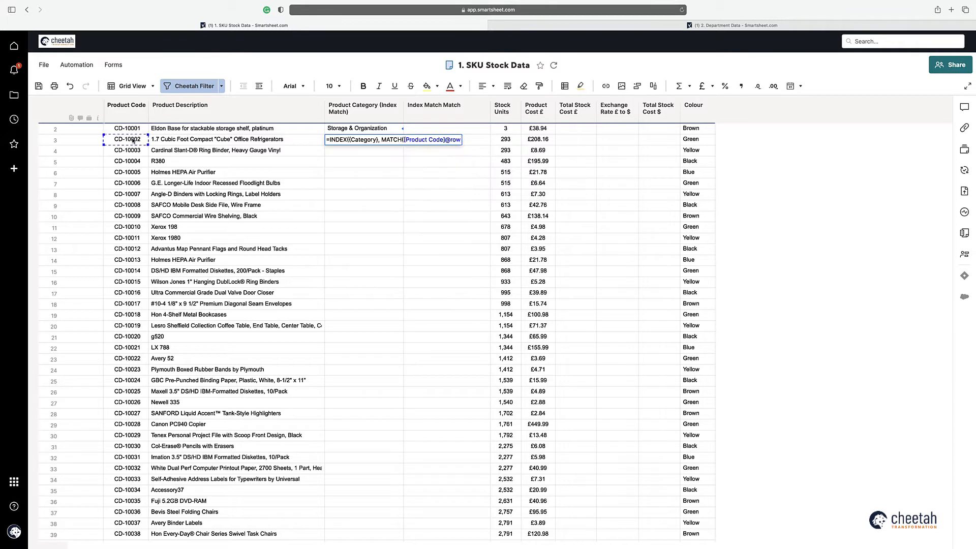
pyautogui.write(',{Code')
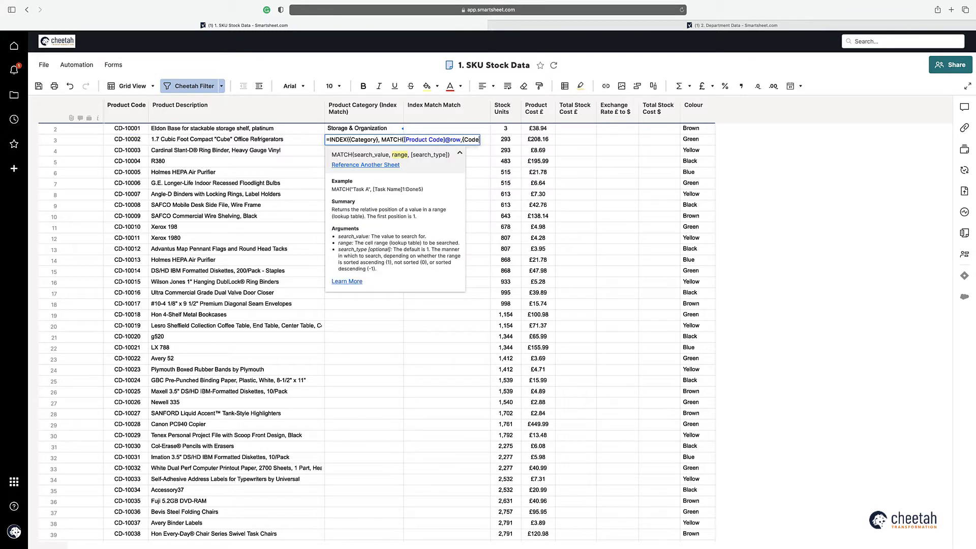
pyautogui.write('}')
pyautogui.write('))')
pyautogui.press('Return')
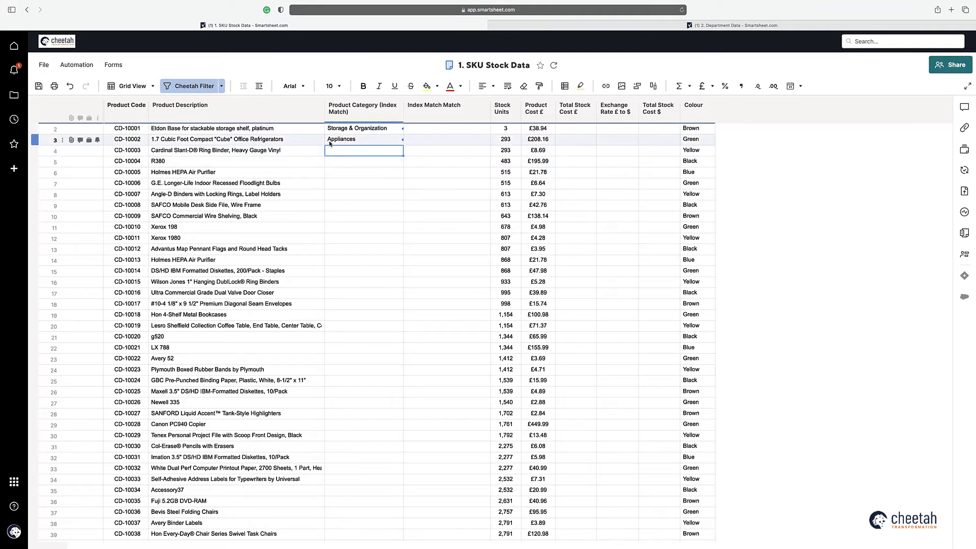
# Step: Check the category formulas in rows 2 and 3
pyautogui.doubleClick(337, 128)
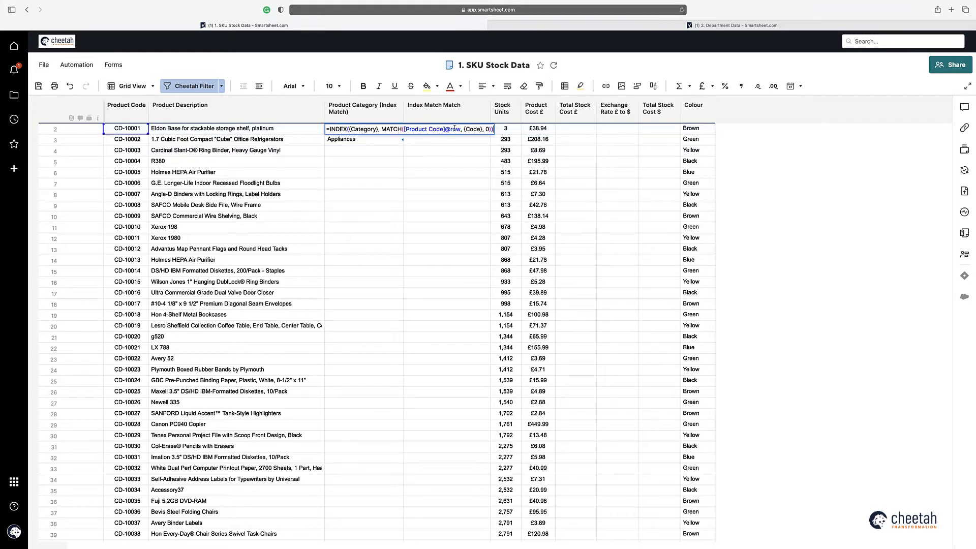
pyautogui.doubleClick(357, 141)
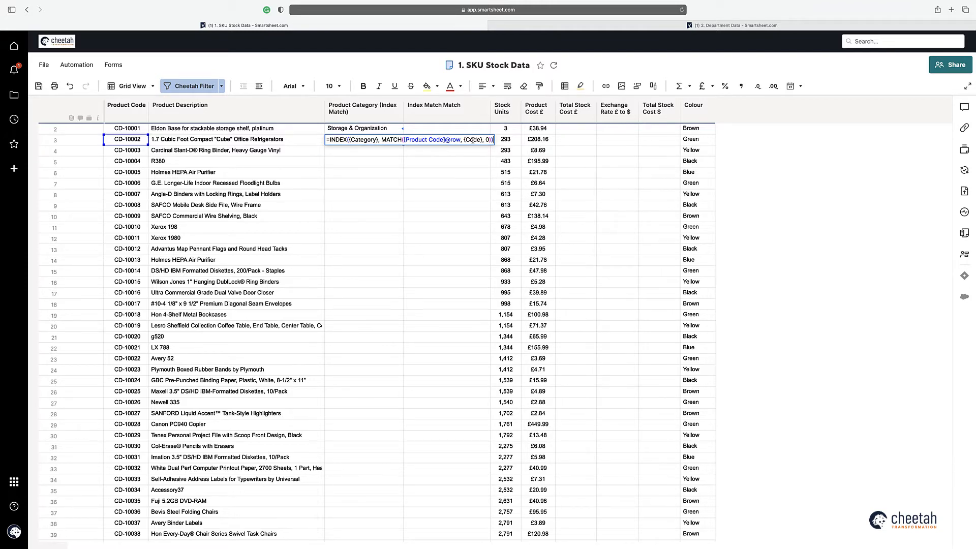
pyautogui.press('Return')
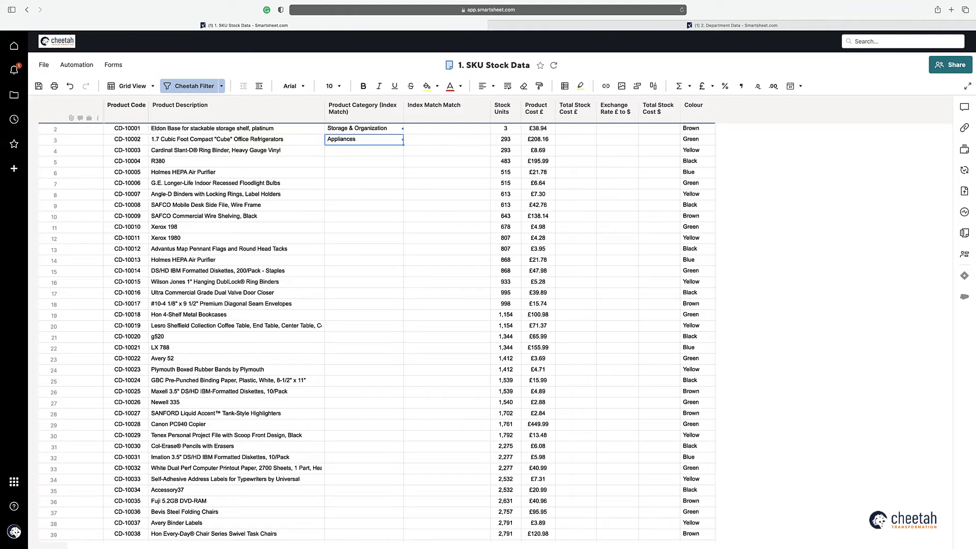
pyautogui.click(419, 131)
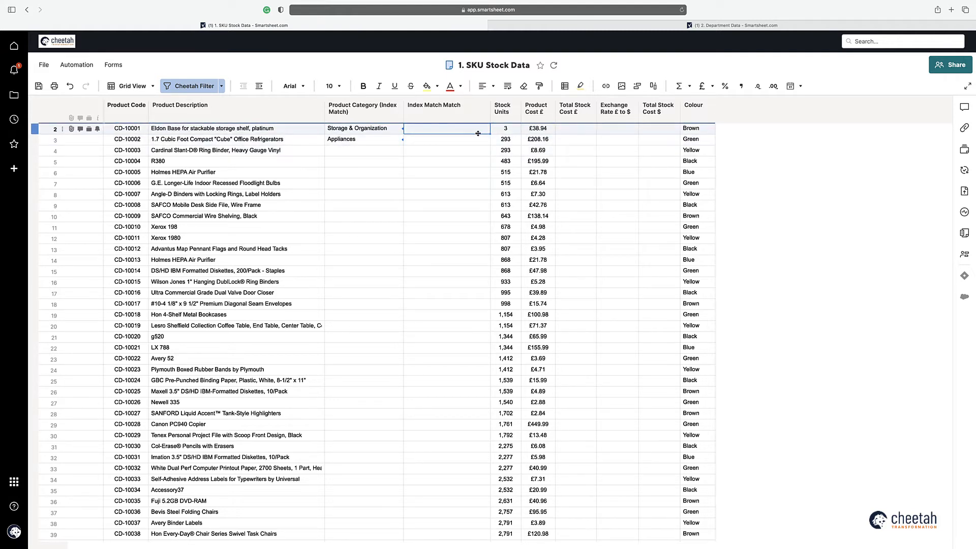
# Step: Enter an INDEX on {Category} matching Product Code in {Code} and Colour in {Colour}
pyautogui.write('=ind')
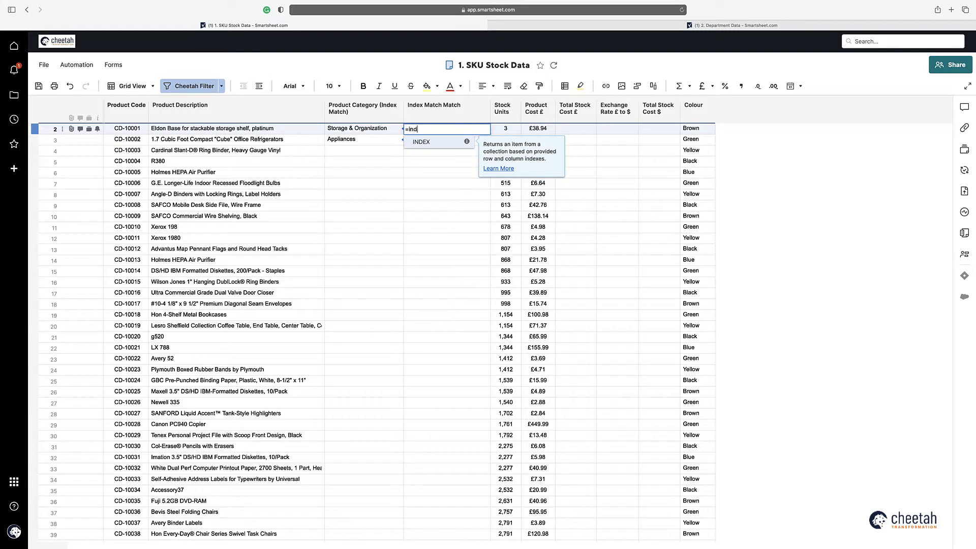
pyautogui.press('Return')
pyautogui.write('{Categ')
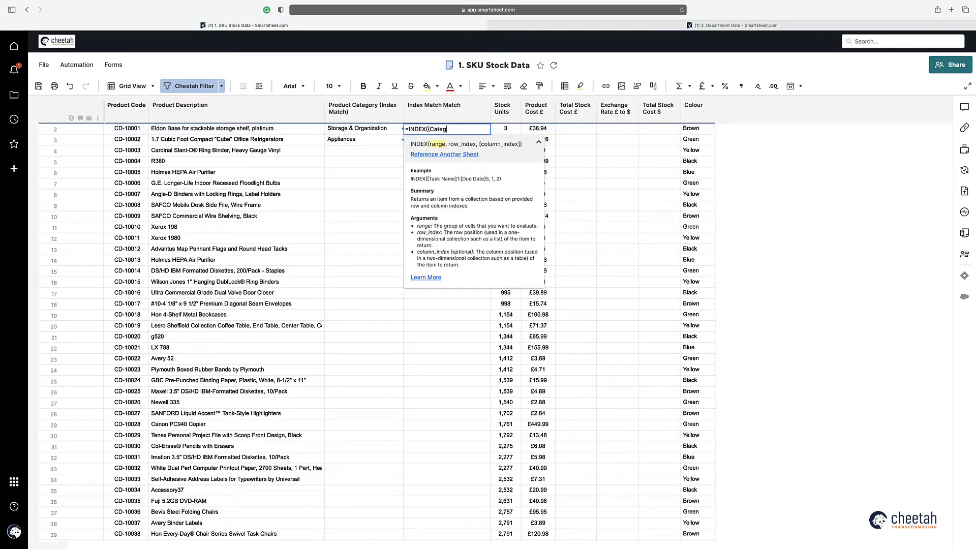
pyautogui.write('ory}, MATCH(')
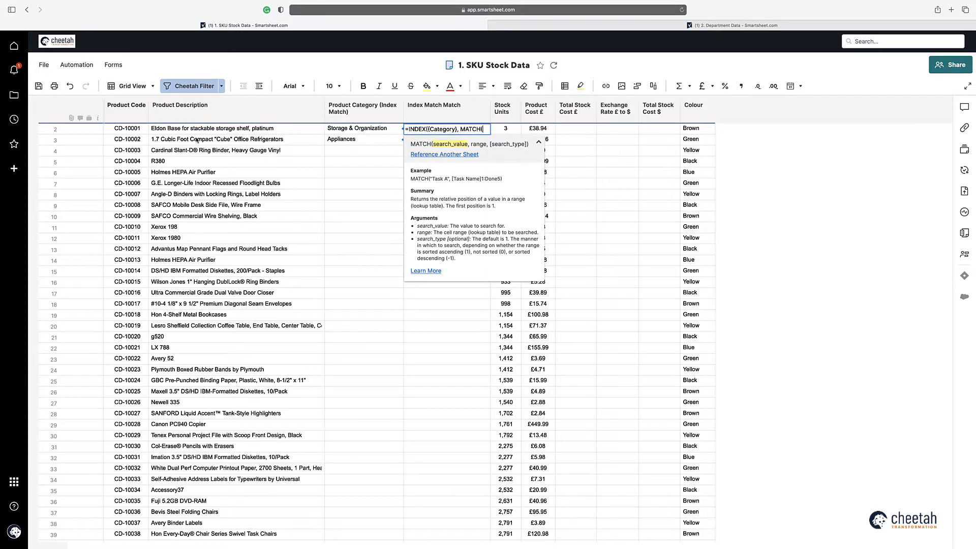
pyautogui.click(138, 131)
pyautogui.write(',')
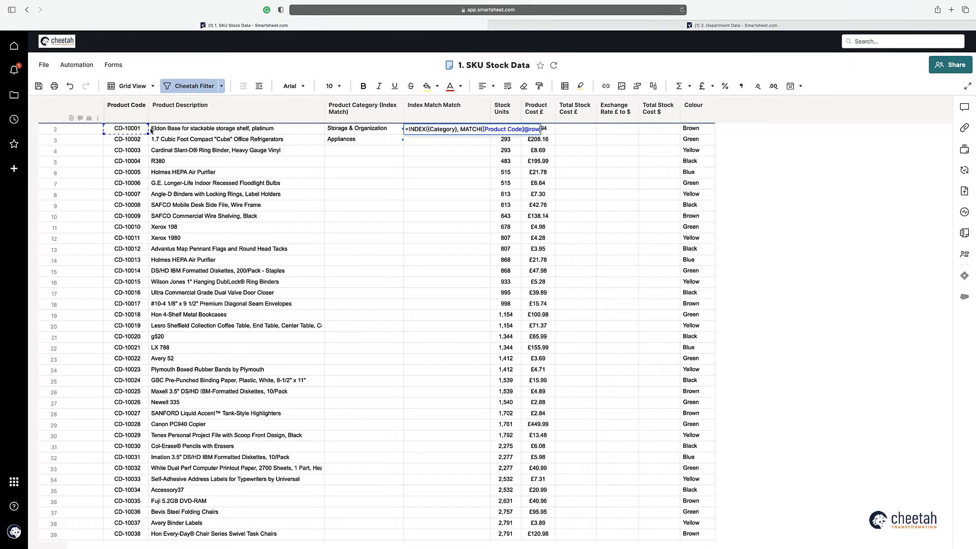
pyautogui.write(' {Code')
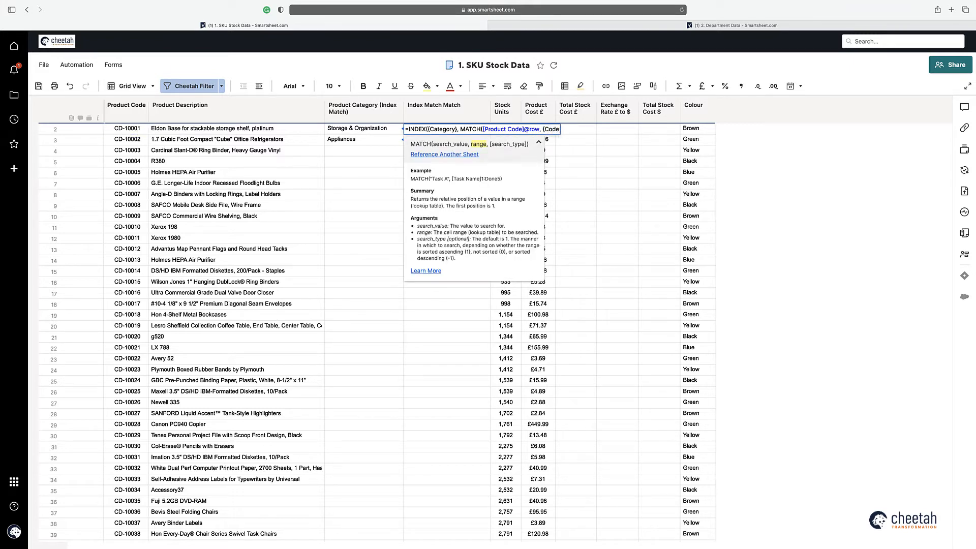
pyautogui.write('}, mat')
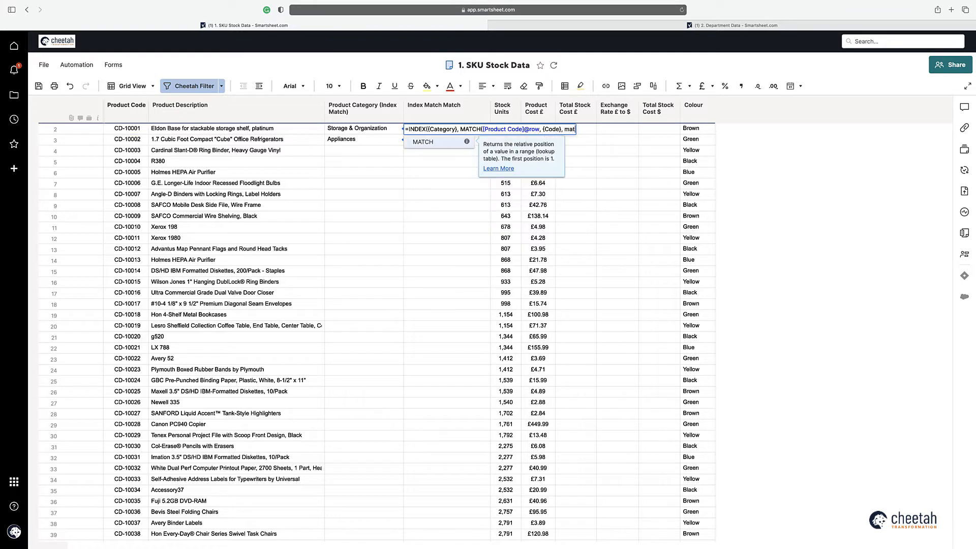
pyautogui.press('Return')
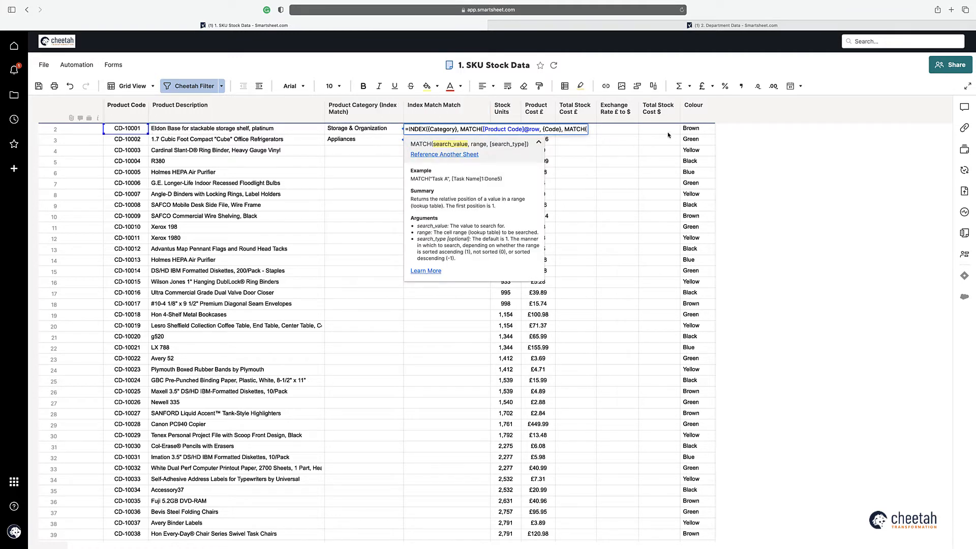
pyautogui.click(690, 129)
pyautogui.write(', {Colour')
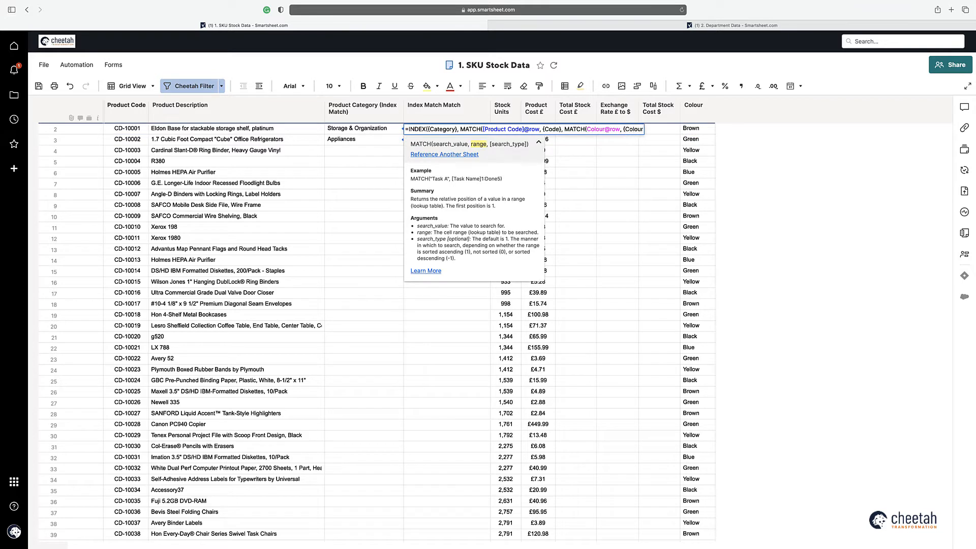
pyautogui.write('}')
pyautogui.write(')))')
pyautogui.press('Return')
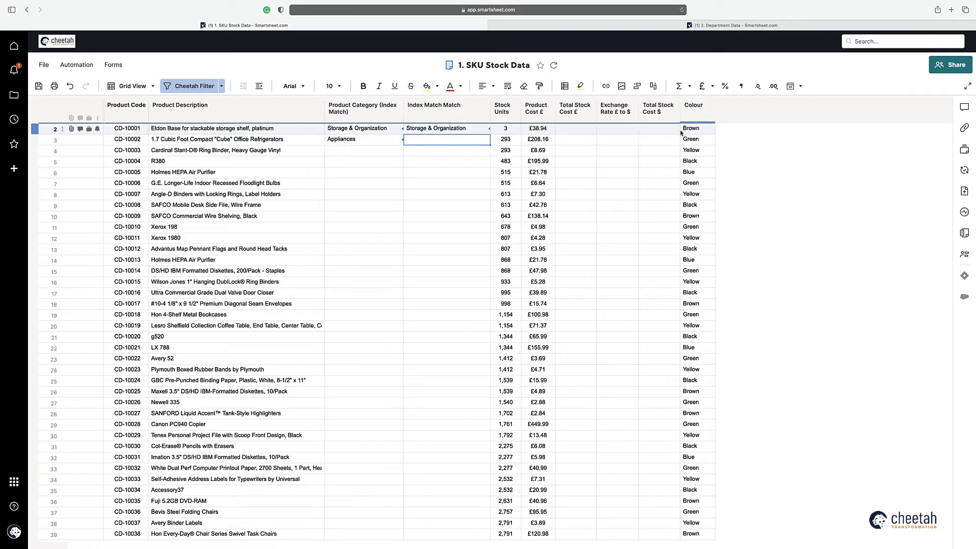
# Step: Fill the Index Match Match formula down to row 16 and open Manage References
pyautogui.click(482, 129)
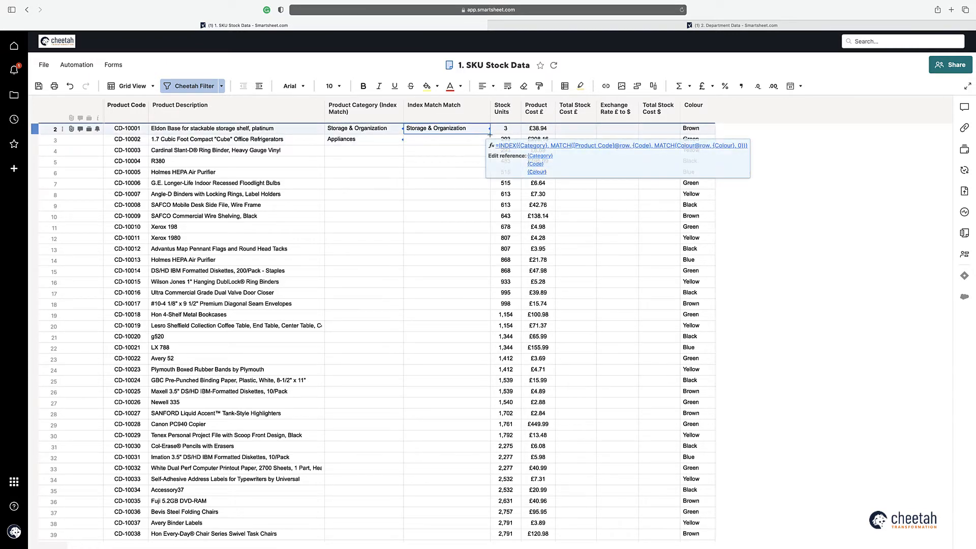
pyautogui.moveTo(489, 134); pyautogui.dragTo(486, 286)
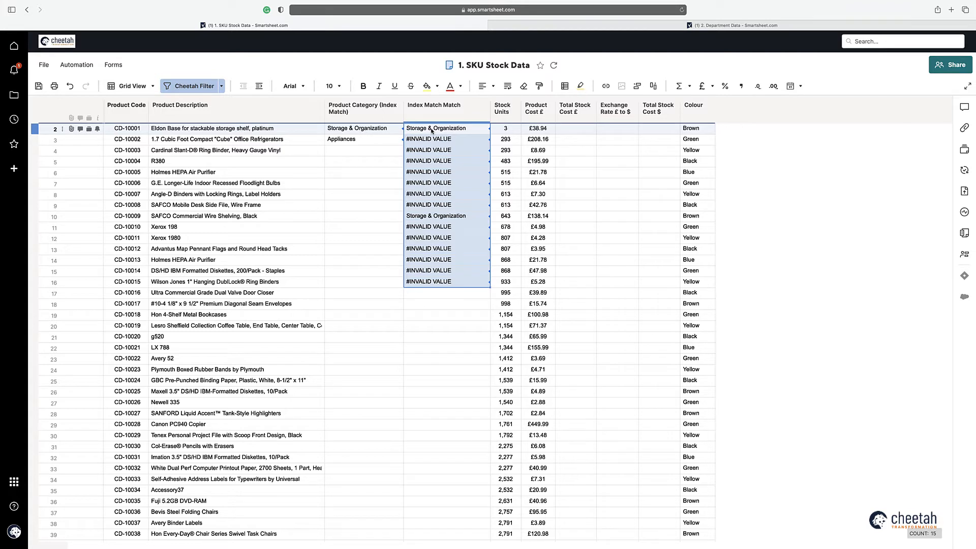
pyautogui.rightClick(376, 151)
pyautogui.moveTo(397, 319)
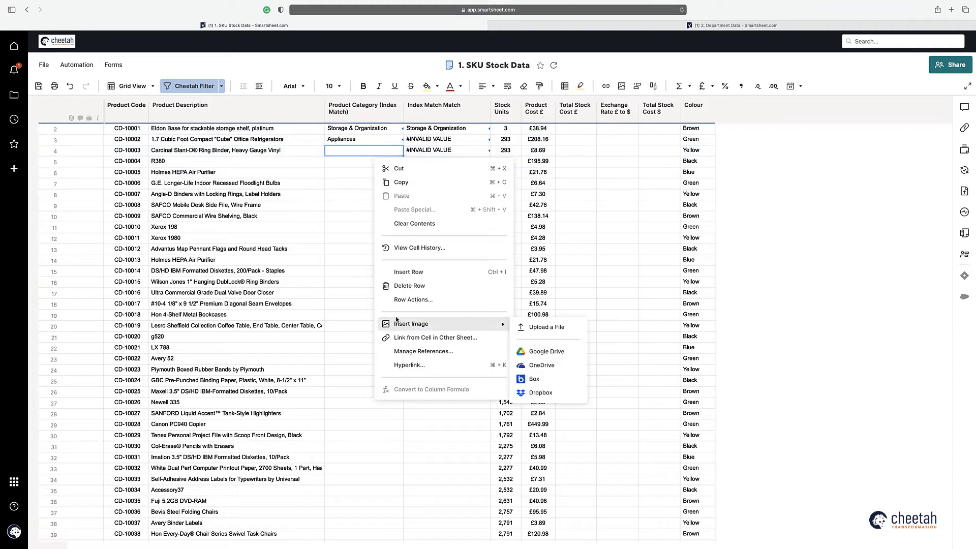
pyautogui.click(410, 352)
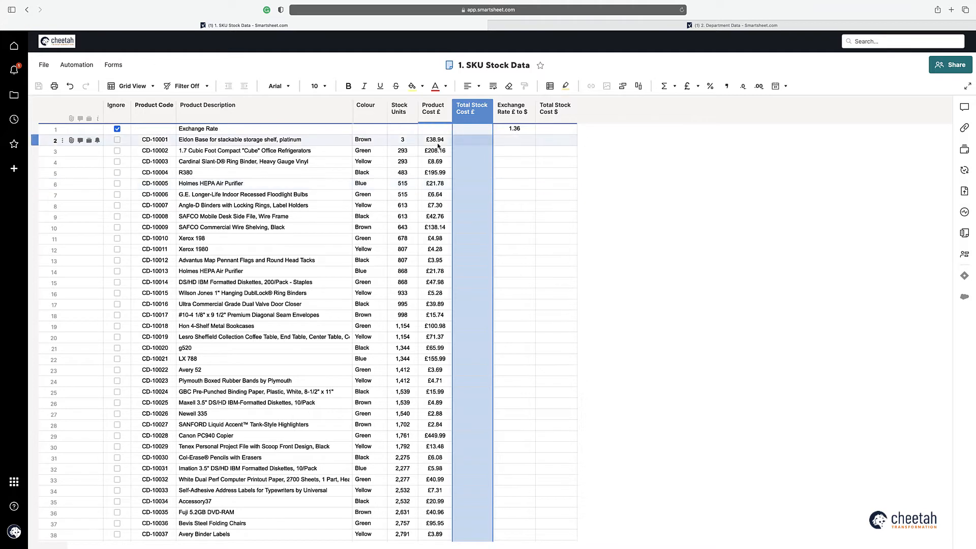
pyautogui.click(472, 139)
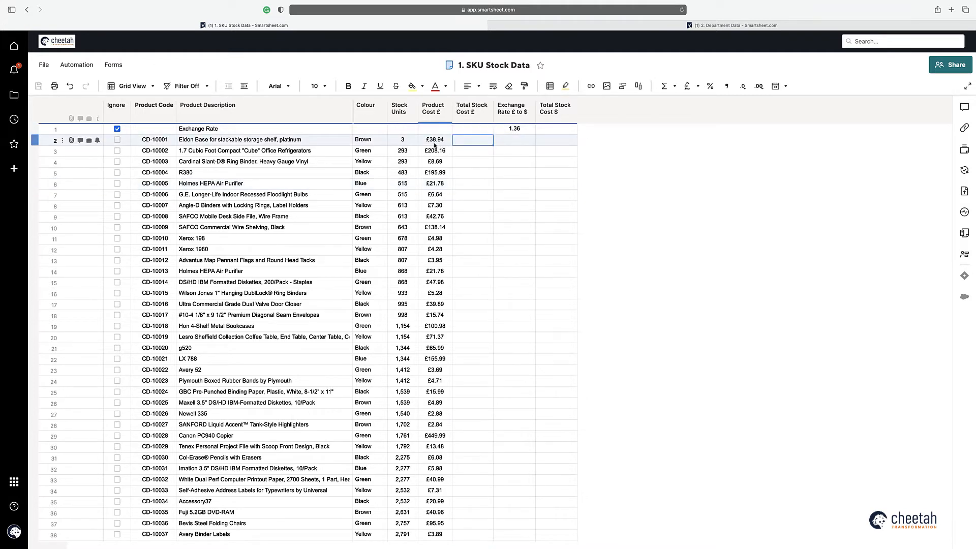
pyautogui.write('=sum(')
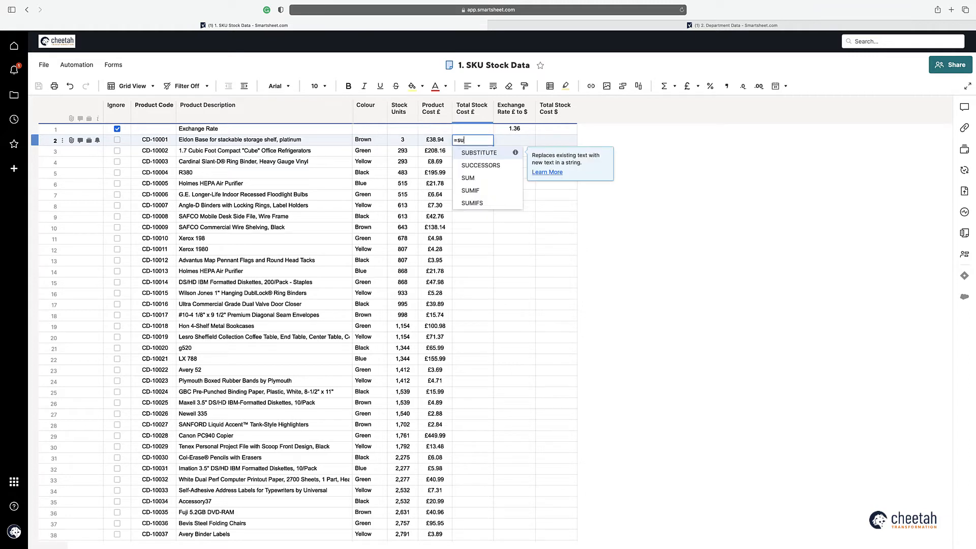
pyautogui.click(435, 139)
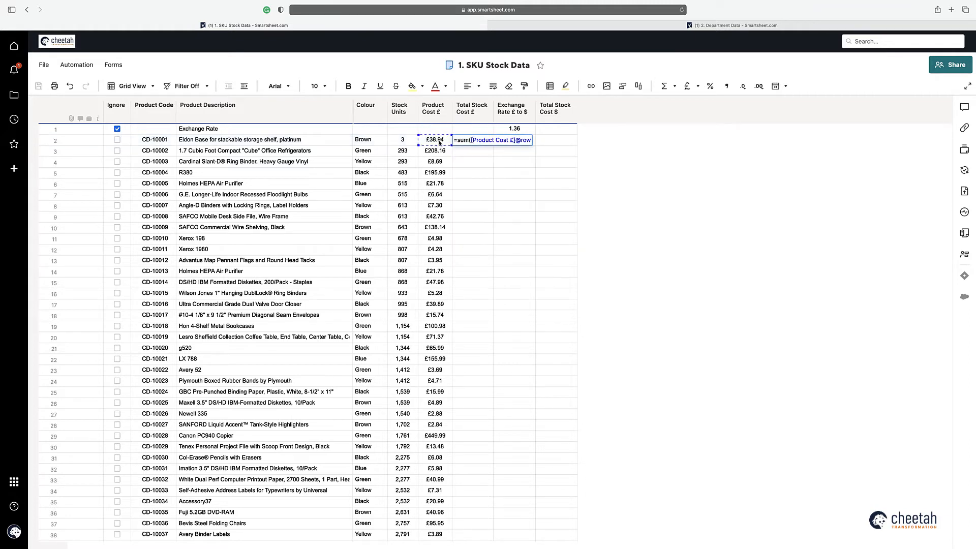
pyautogui.write('*')
pyautogui.click(402, 140)
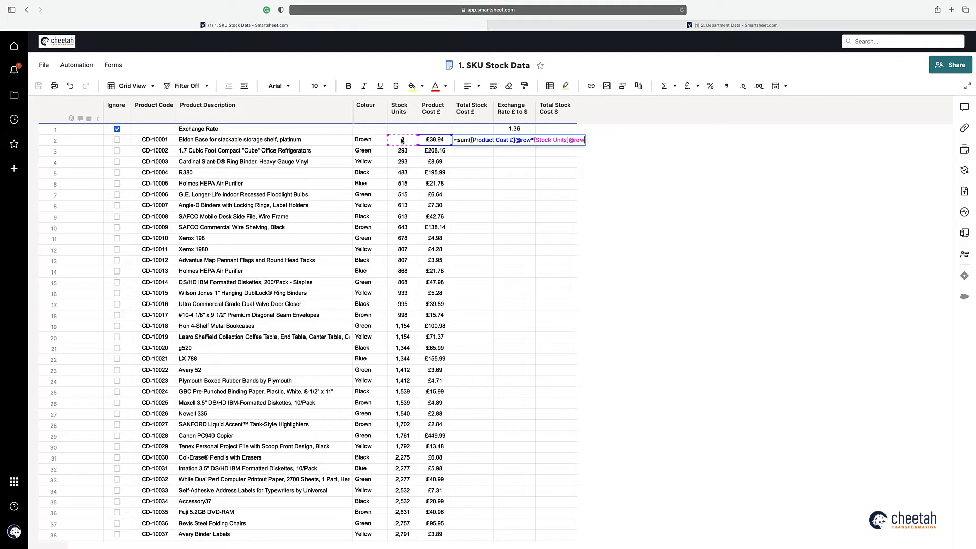
pyautogui.press('Return')
# Step: Convert the Total Stock Cost £ formula into a column formula
pyautogui.rightClick(468, 142)
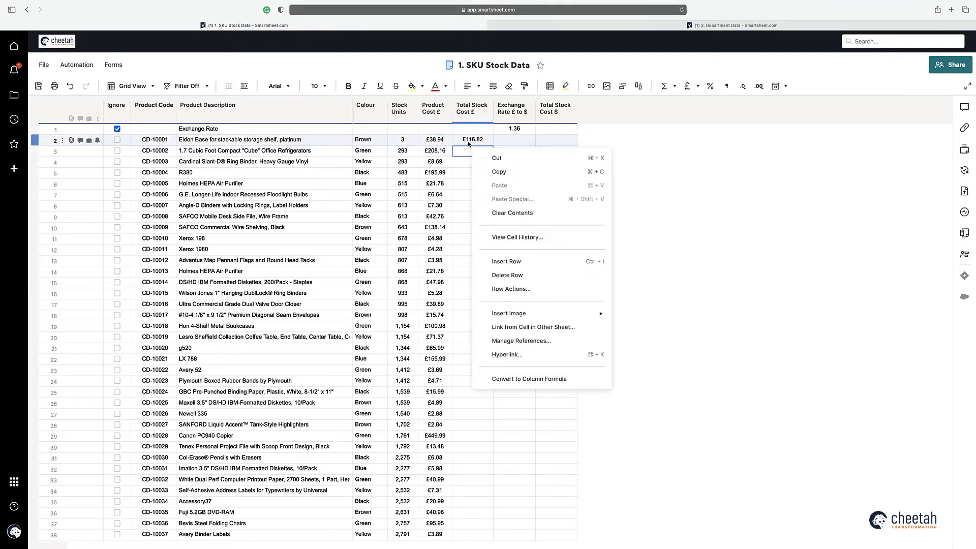
pyautogui.click(508, 379)
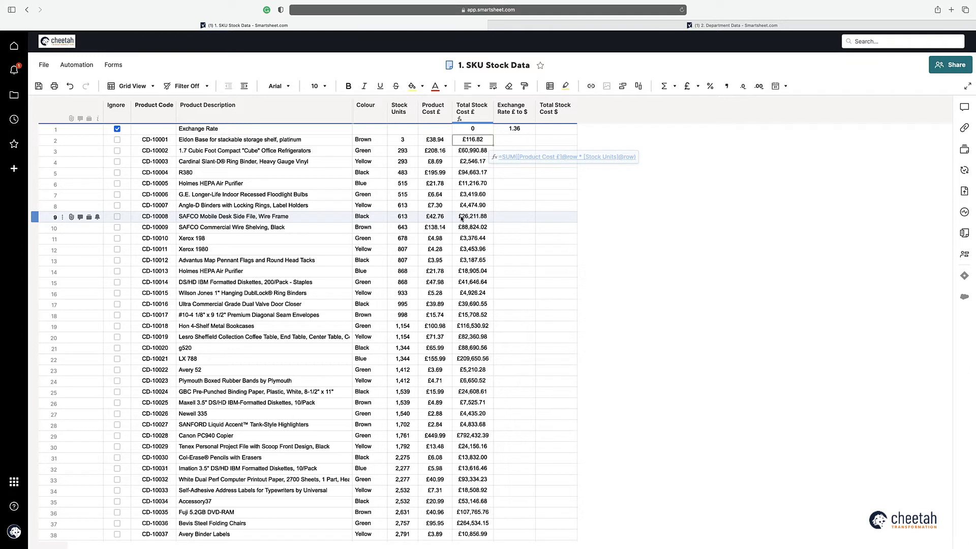
pyautogui.click(557, 143)
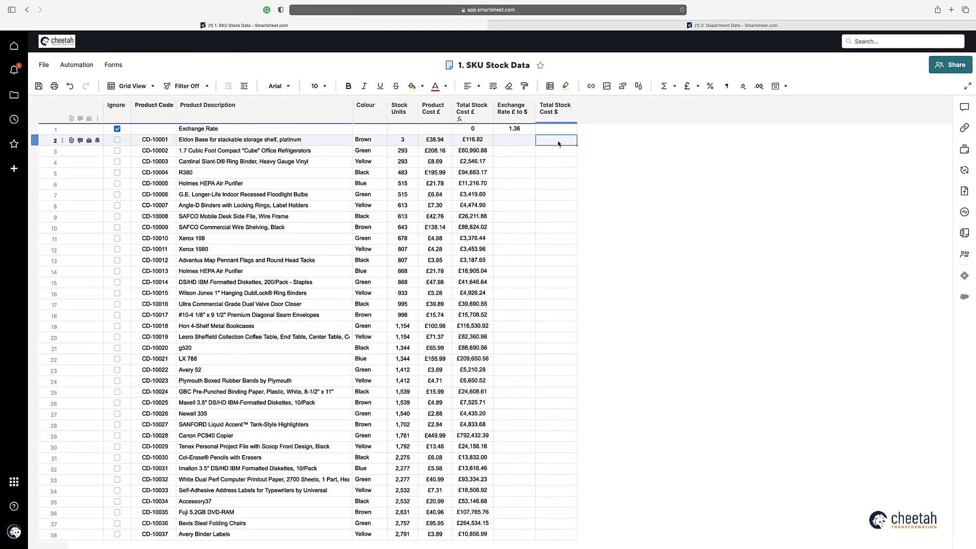
pyautogui.write('=sum(')
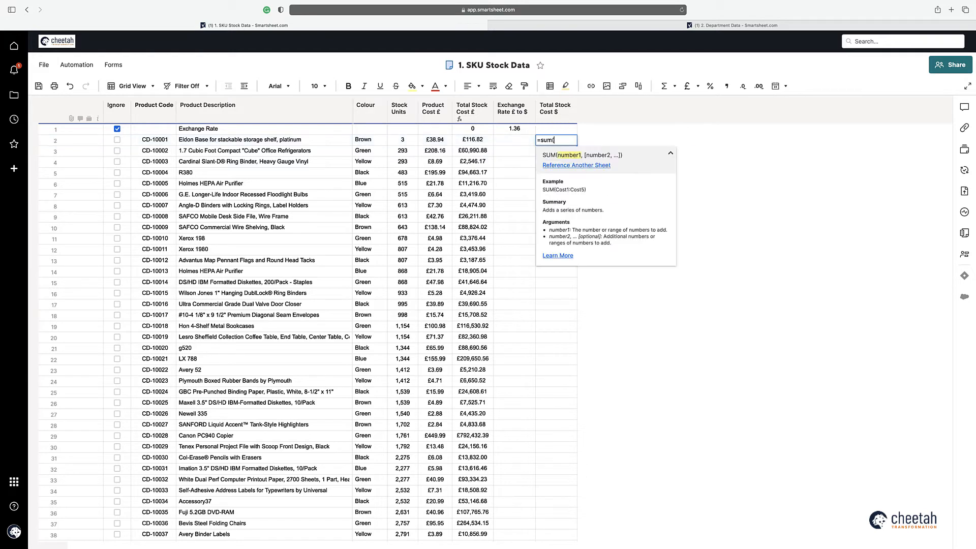
pyautogui.click(486, 142)
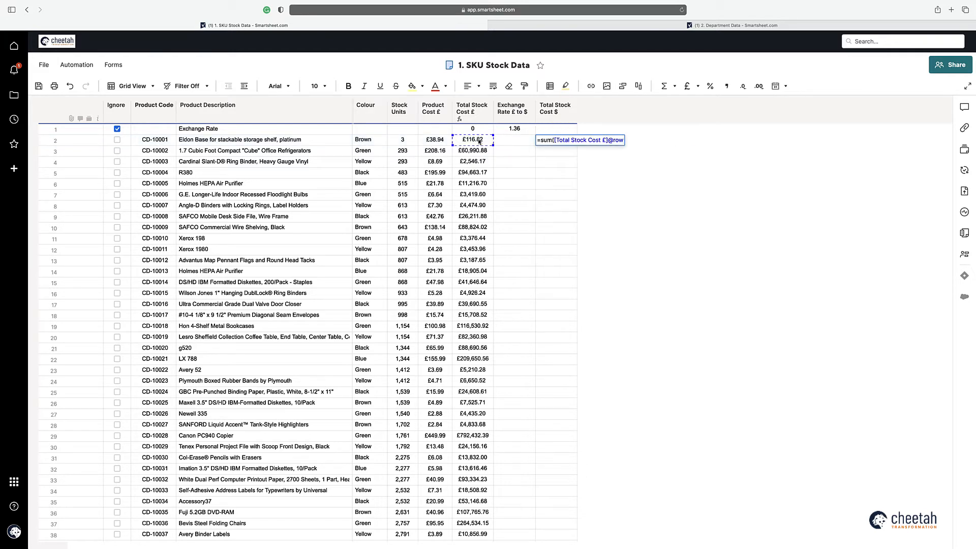
pyautogui.write('*')
pyautogui.click(514, 129)
pyautogui.write(')')
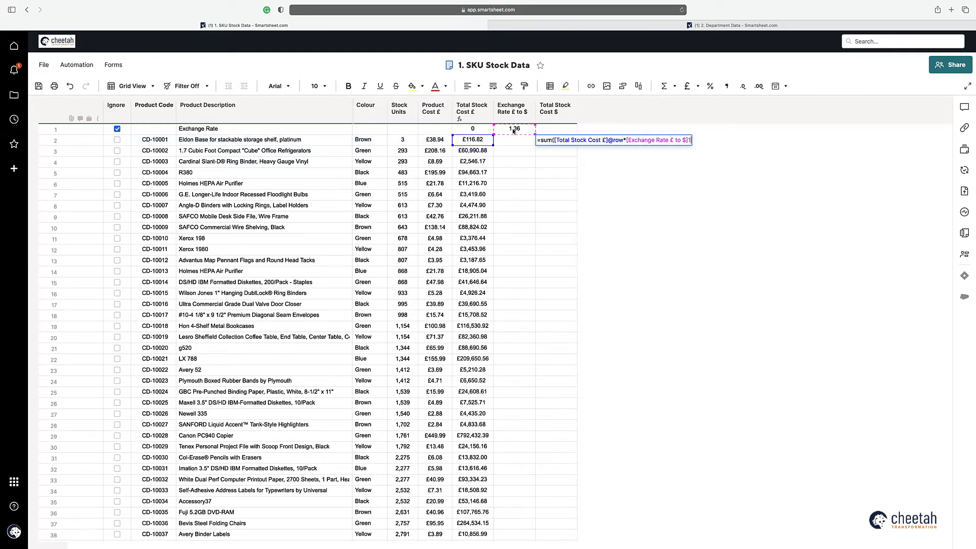
pyautogui.press('Return')
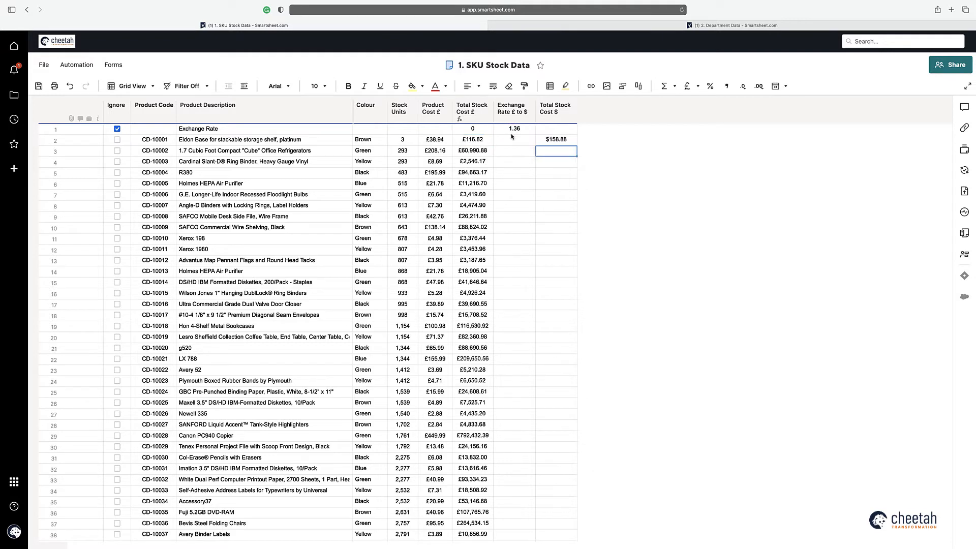
# Step: Attempt converting the dollar formula to a column formula and dismiss the syntax error
pyautogui.click(550, 144)
pyautogui.rightClick(550, 144)
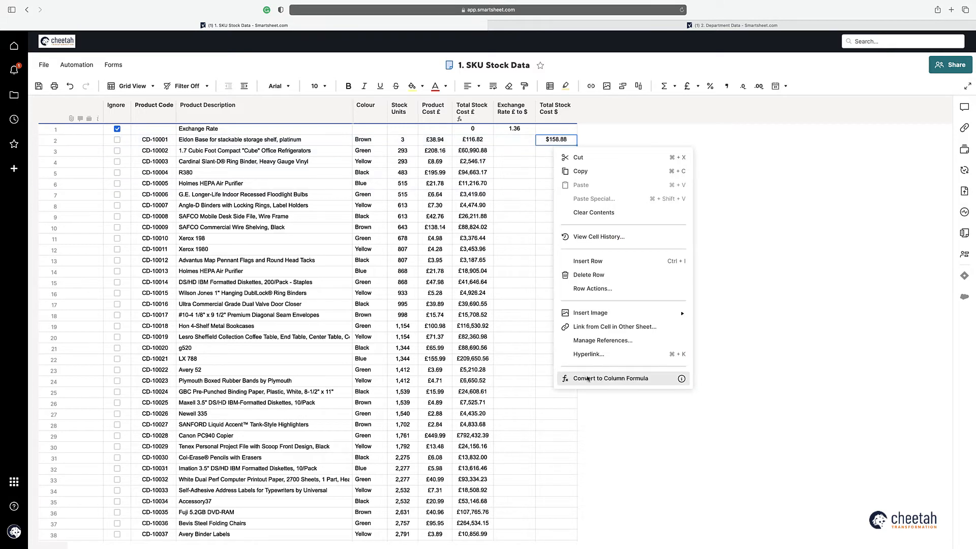
pyautogui.click(586, 379)
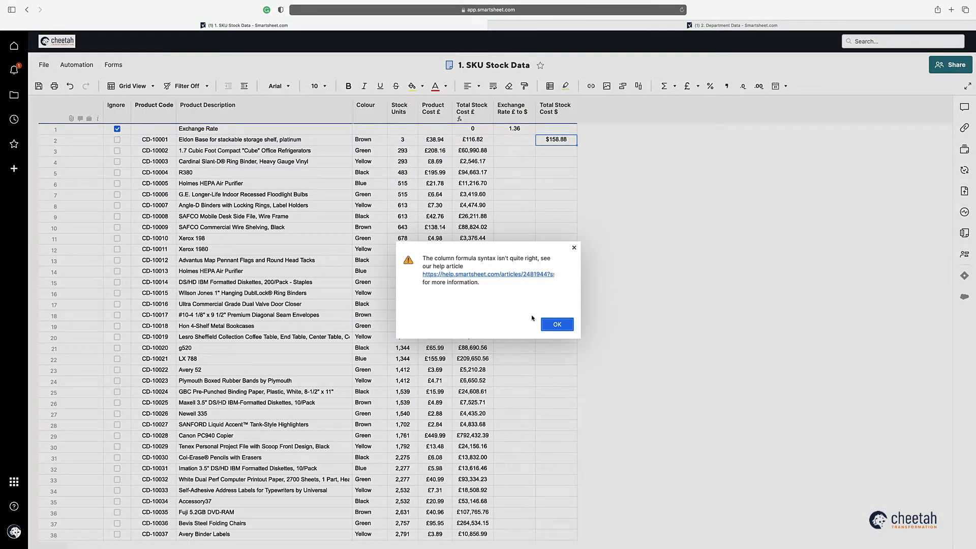
pyautogui.click(554, 323)
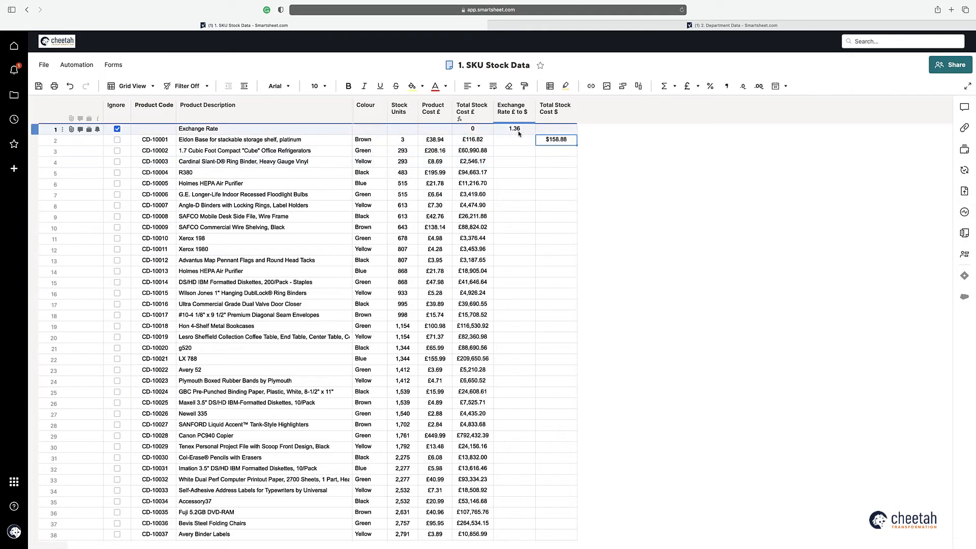
pyautogui.moveTo(577, 145); pyautogui.dragTo(576, 165)
pyautogui.doubleClick(549, 151)
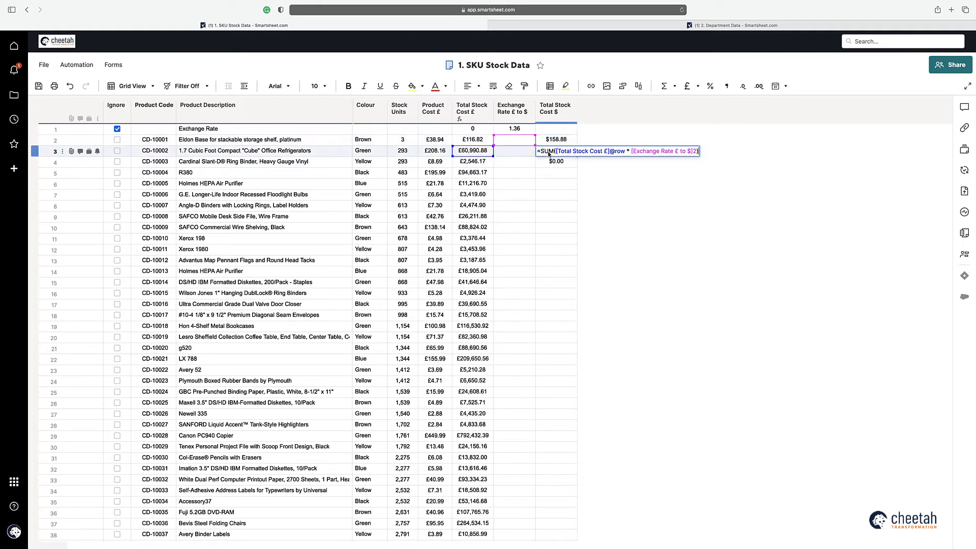
pyautogui.press('Escape')
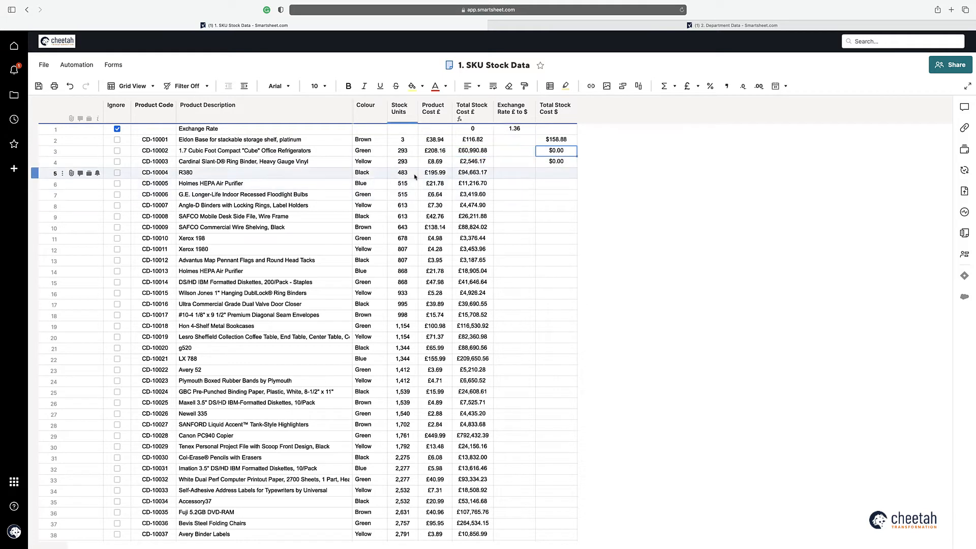
pyautogui.click(71, 87)
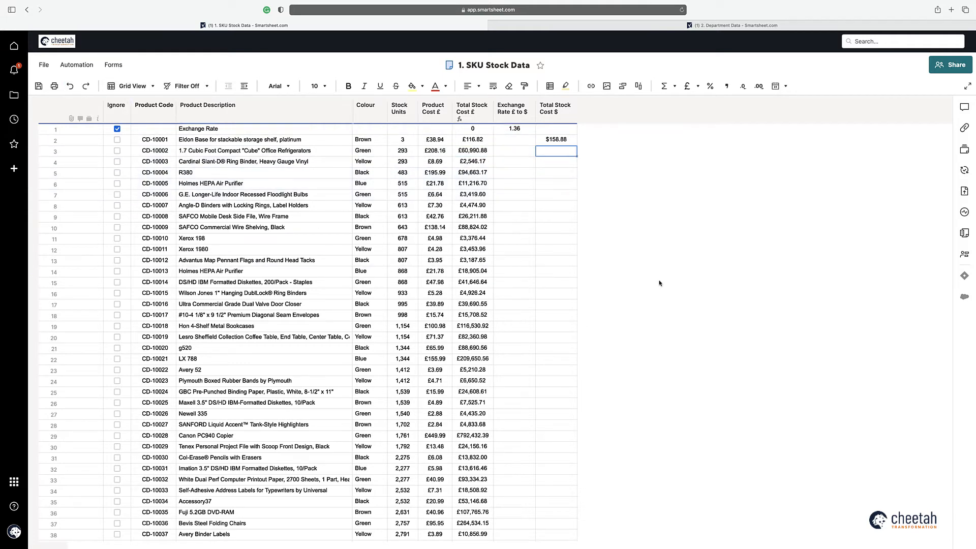
# Step: Add a Sheet Summary field named Exchange Rate referencing the 1.36 cell
pyautogui.click(962, 233)
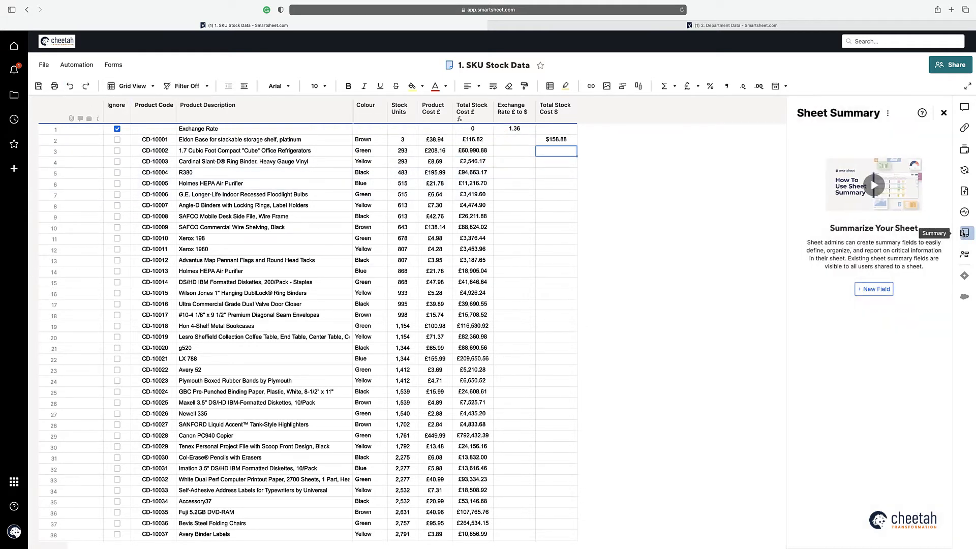
pyautogui.click(872, 290)
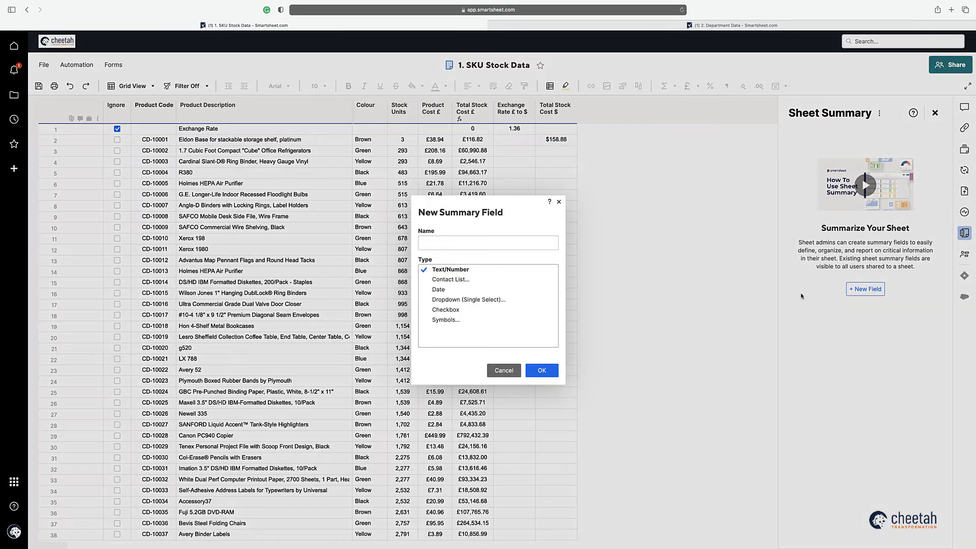
pyautogui.write('Exchange Rate')
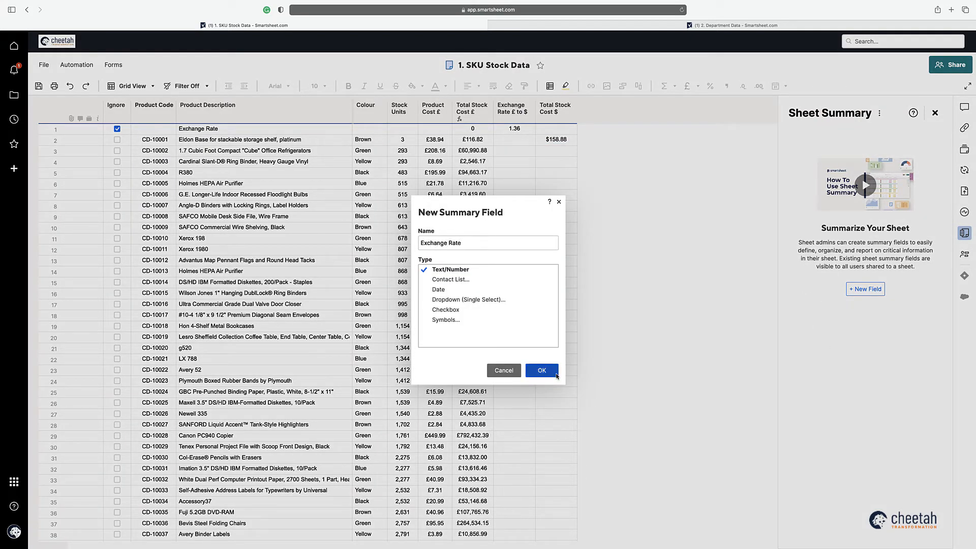
pyautogui.click(542, 369)
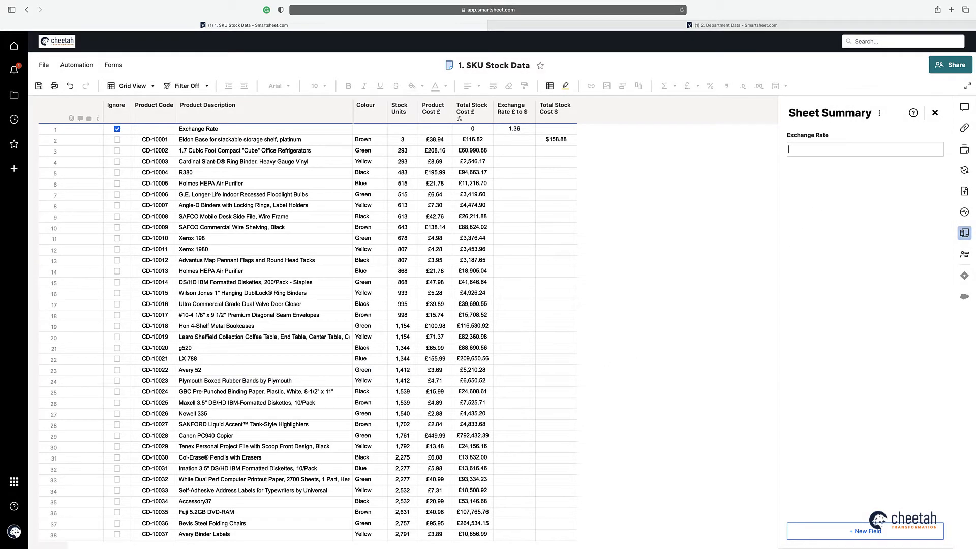
pyautogui.click(519, 130)
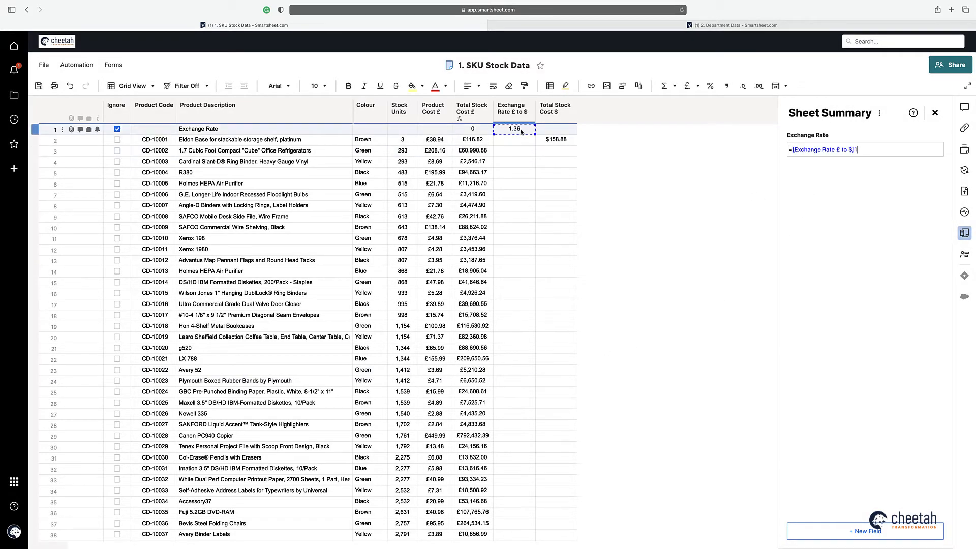
pyautogui.press('Return')
# Step: Delete the old exchange rate cell reference from row 2's dollar cost formula
pyautogui.doubleClick(556, 139)
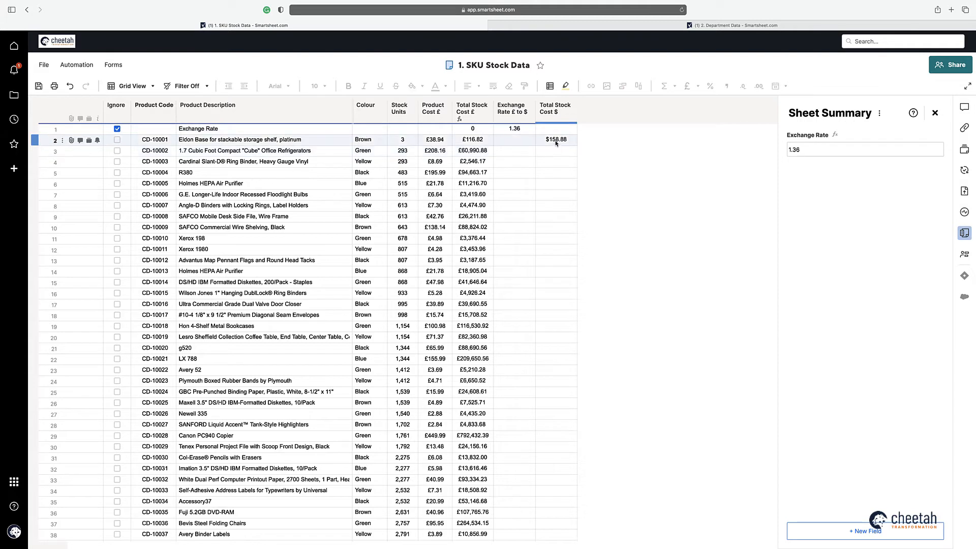
pyautogui.moveTo(630, 141); pyautogui.dragTo(697, 140)
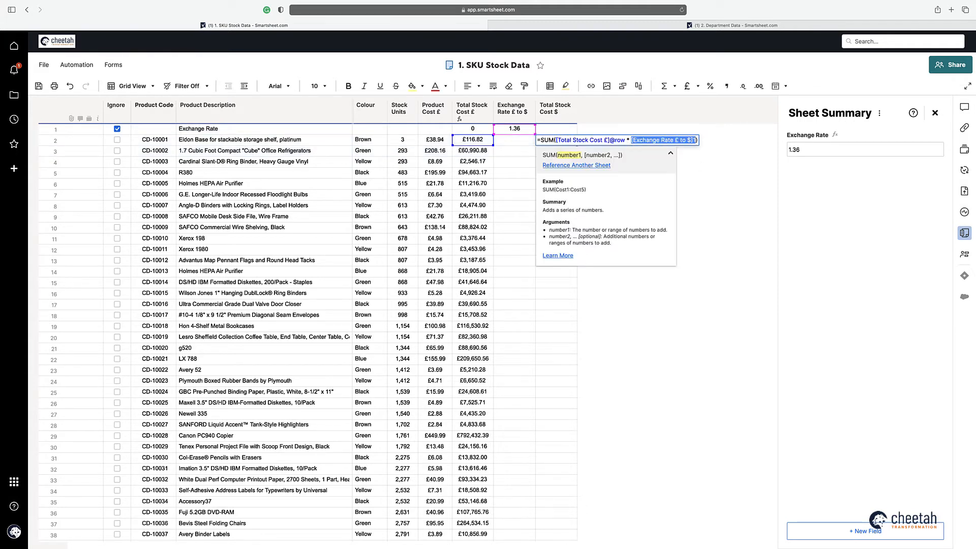
pyautogui.press('BackSpace')
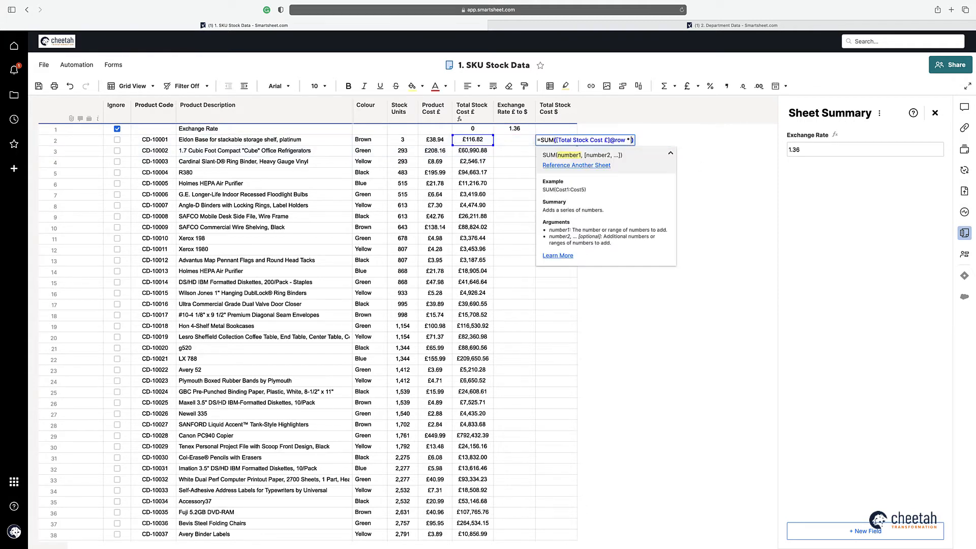
# Step: Reference the summary Exchange Rate field in row 2's dollar formula and make it a column formula
pyautogui.click(804, 148)
pyautogui.press('Return')
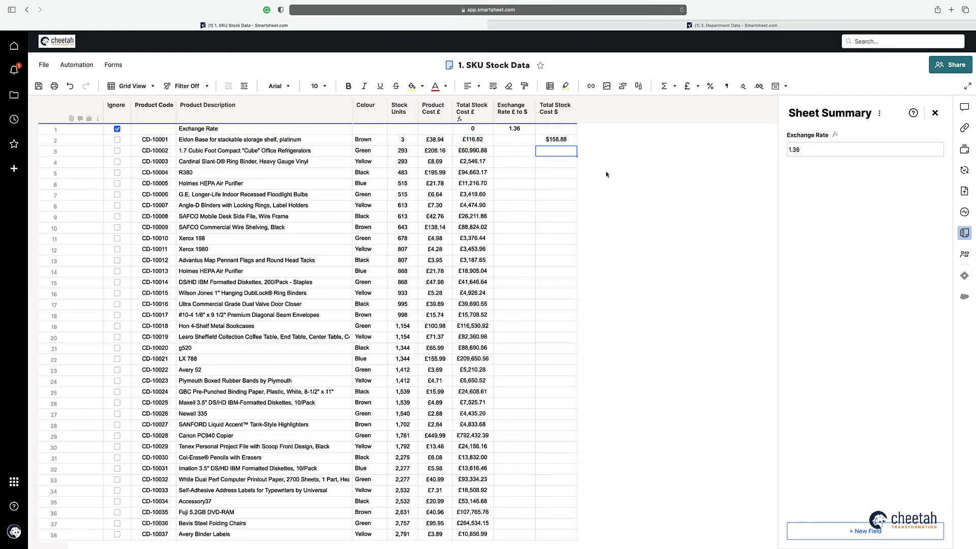
pyautogui.click(556, 140)
pyautogui.rightClick(556, 143)
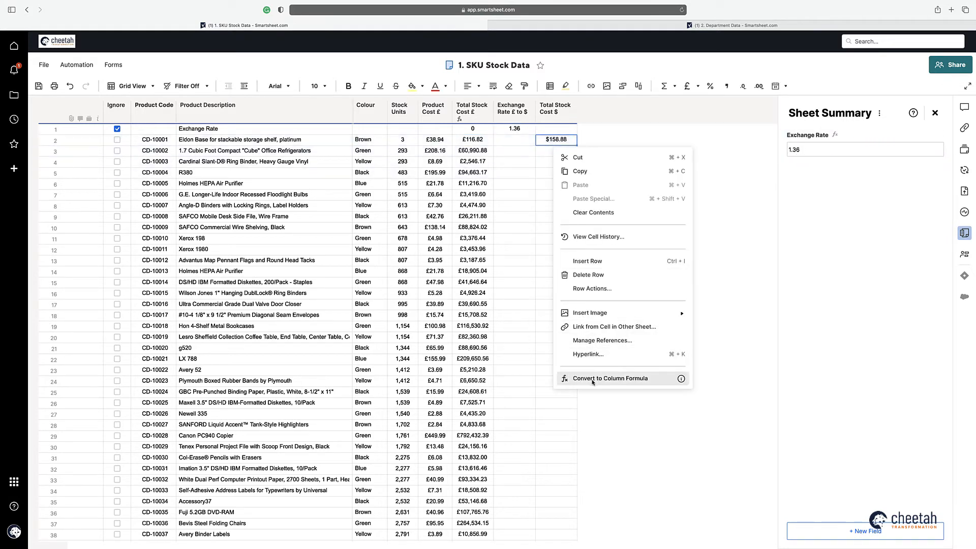
pyautogui.click(592, 381)
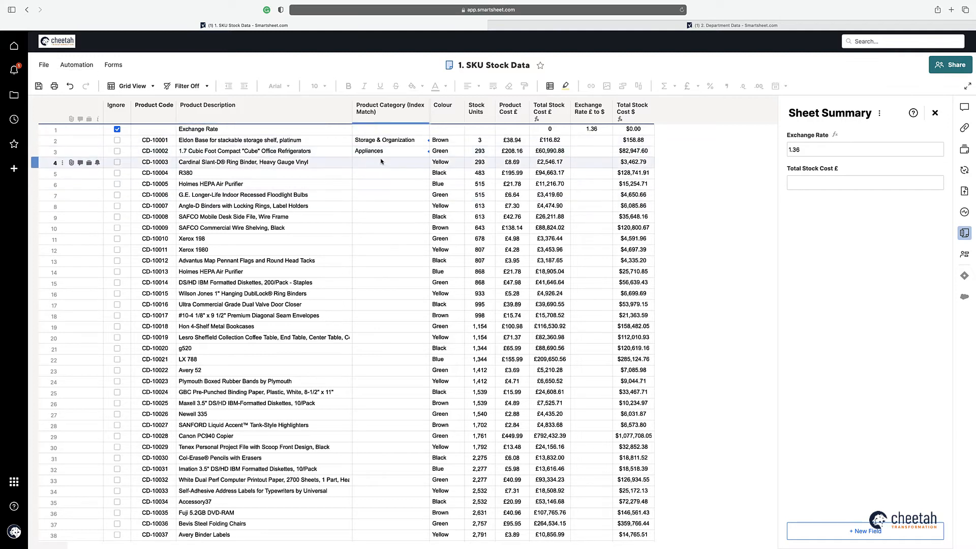
# Step: Change the {Category} reference to the entire Product Category column of 2. Department Data
pyautogui.doubleClick(389, 140)
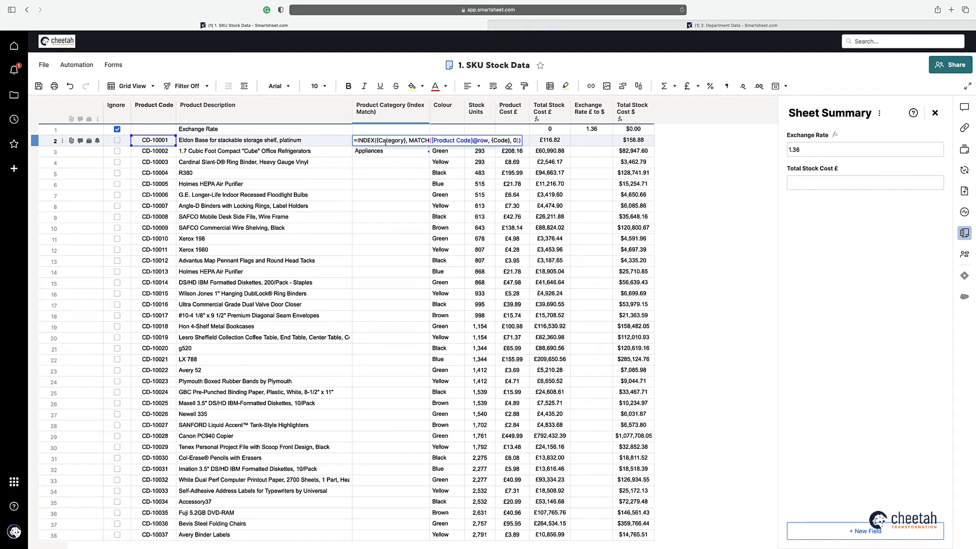
pyautogui.click(391, 141)
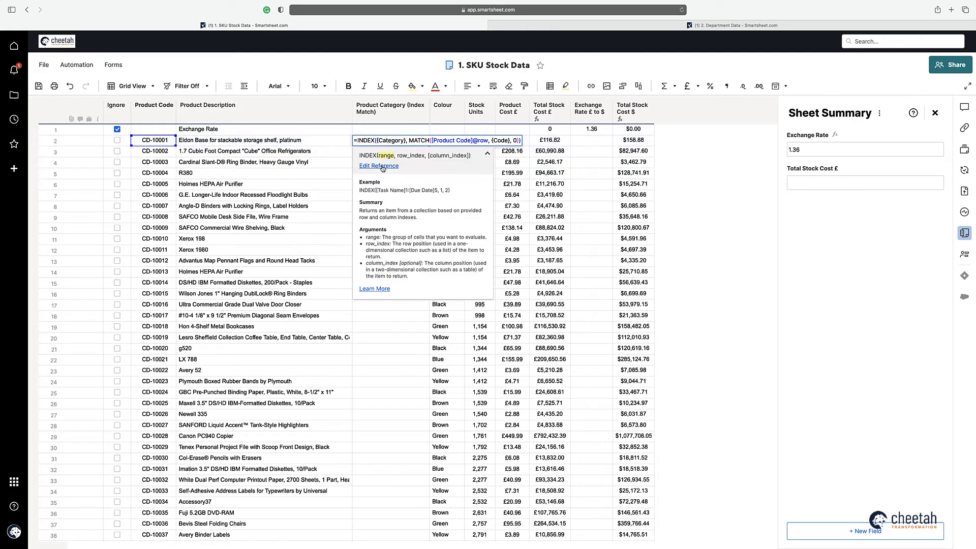
pyautogui.click(382, 166)
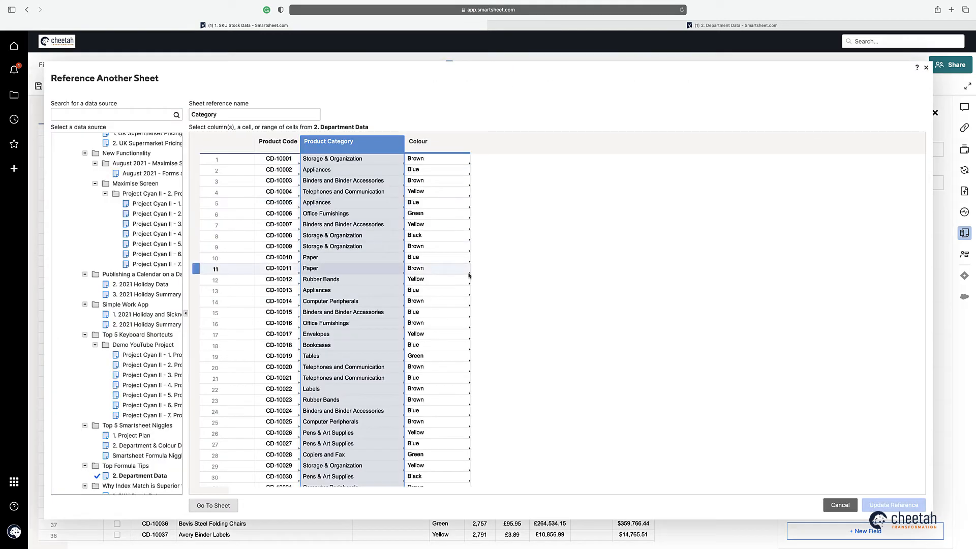
pyautogui.click(338, 162)
pyautogui.moveTo(338, 163); pyautogui.dragTo(336, 237)
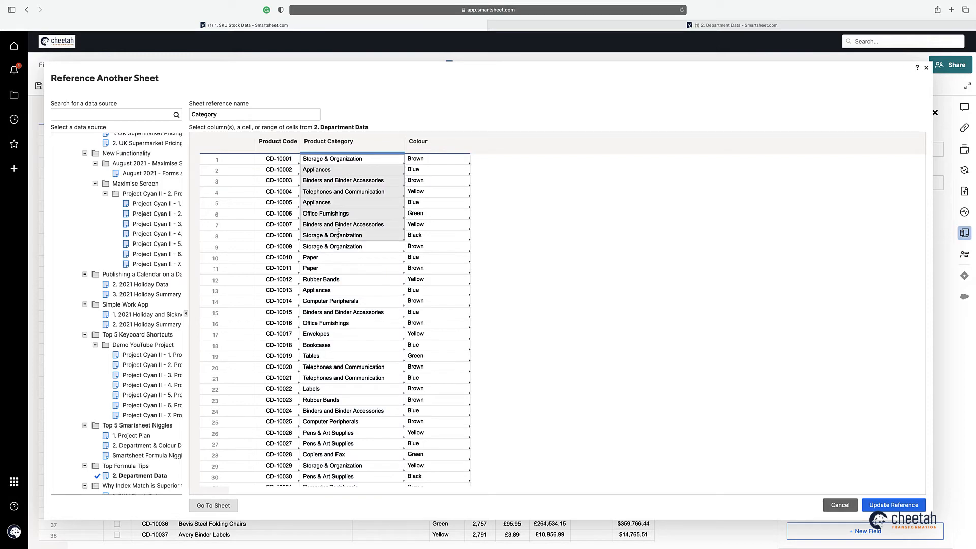
pyautogui.click(347, 146)
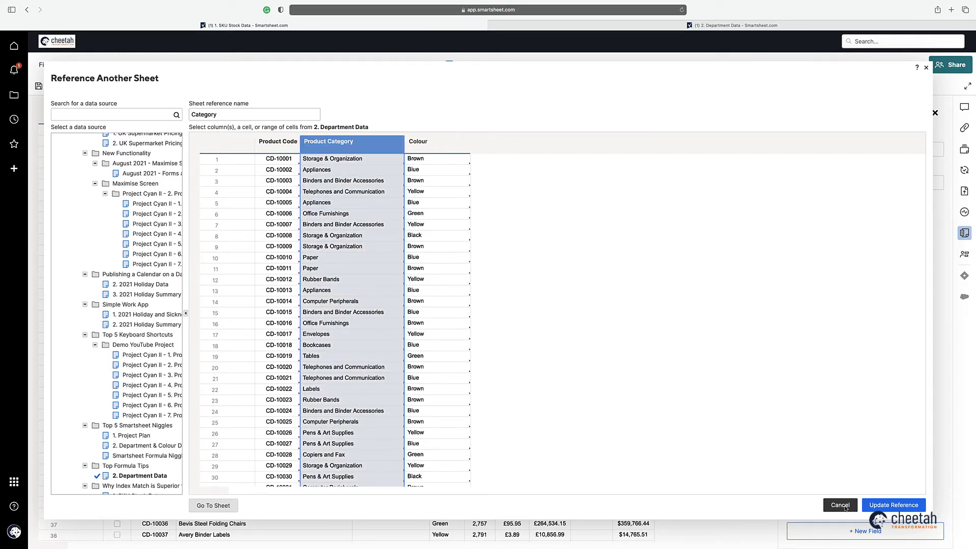
pyautogui.click(893, 505)
pyautogui.click(801, 183)
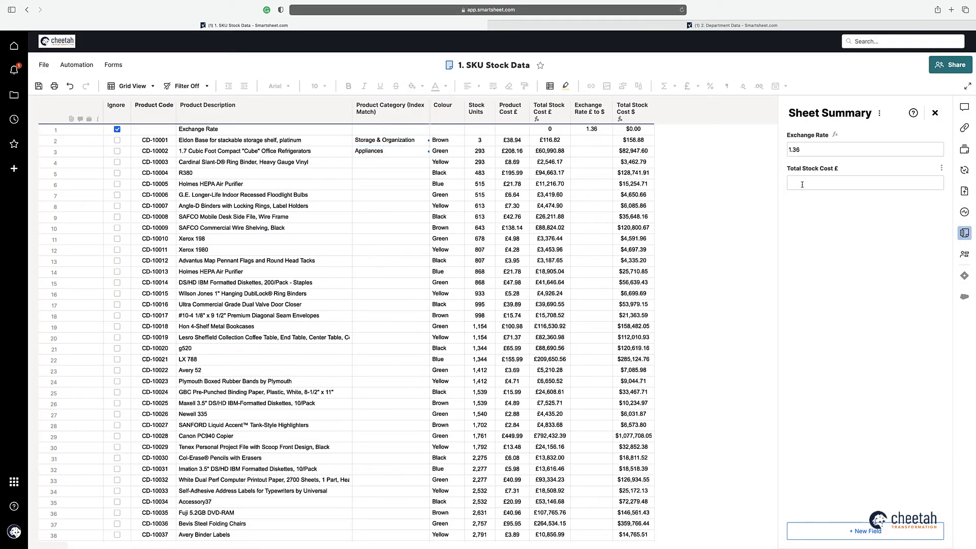
# Step: Start the £ summary formula as =SUM( referencing the Total Stock Cost £ column
pyautogui.write('=sum(')
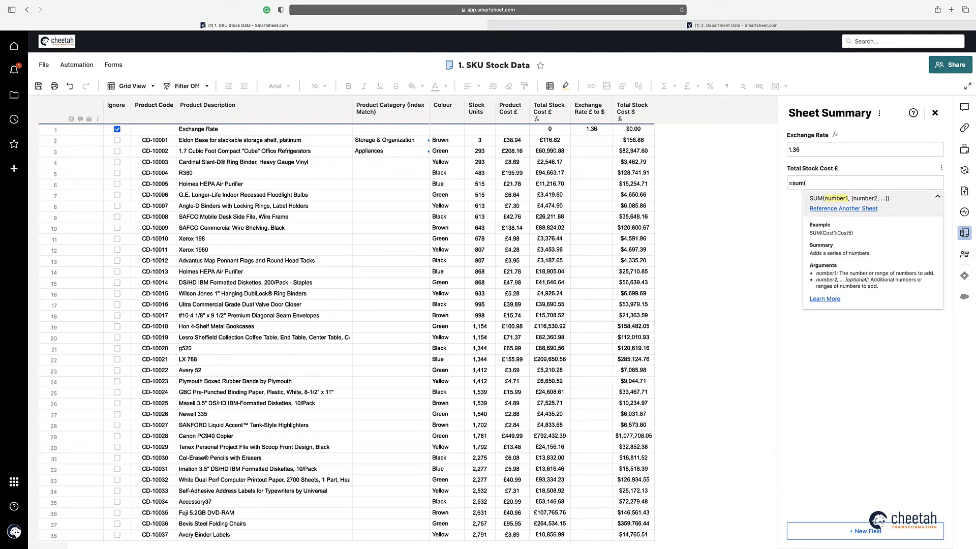
pyautogui.click(552, 113)
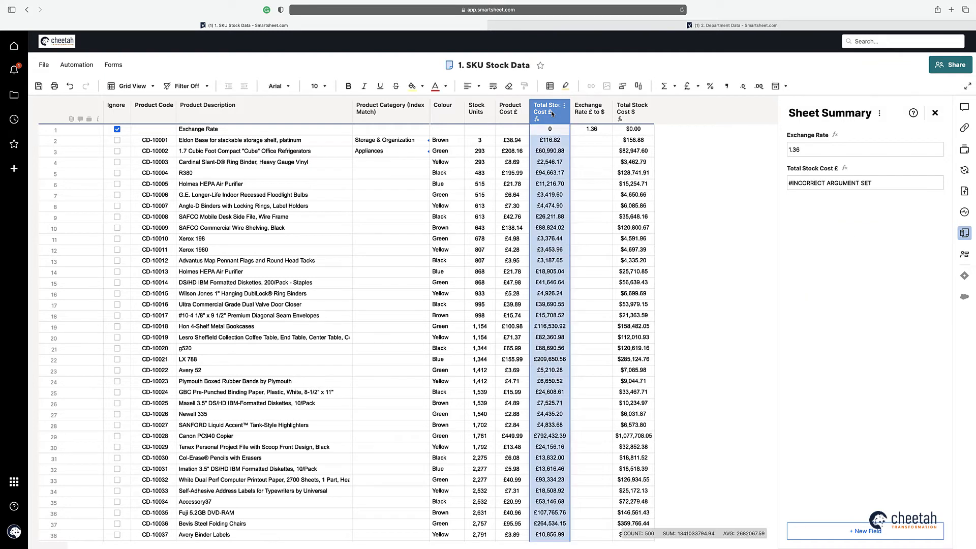
pyautogui.click(828, 184)
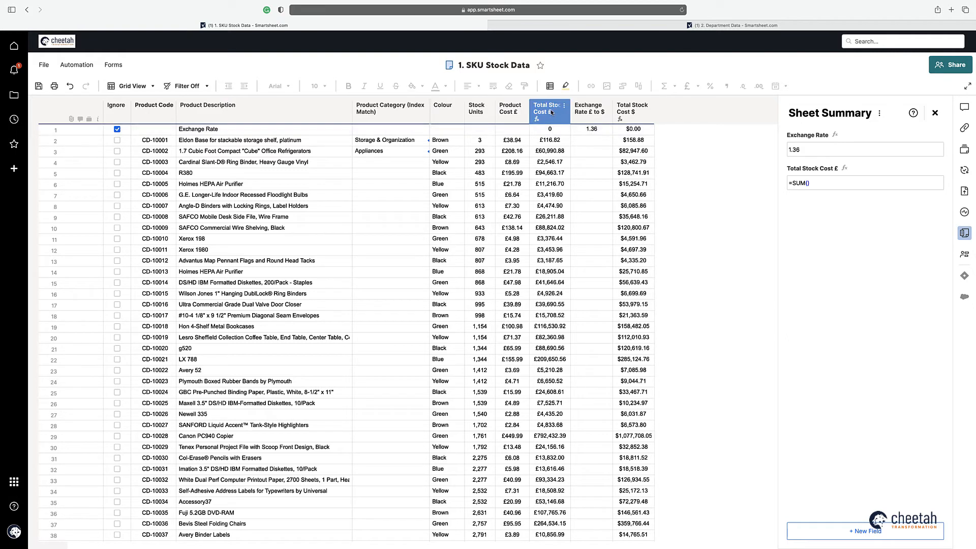
pyautogui.click(807, 183)
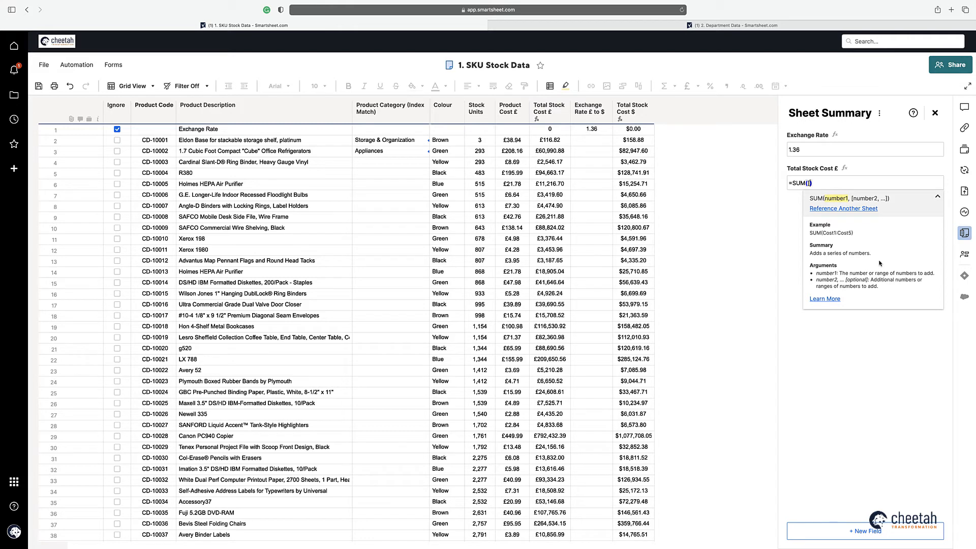
pyautogui.write('Total Stock Cost £]')
# Step: Complete =SUM([Total Stock Cost £]:[Total Stock Cost £]), fixing typos, to show £1,341,033,794.94
pyautogui.press('BackSpace')
pyautogui.press('BackSpace')
pyautogui.write(']:[')
pyautogui.write('al Stock Cost £')
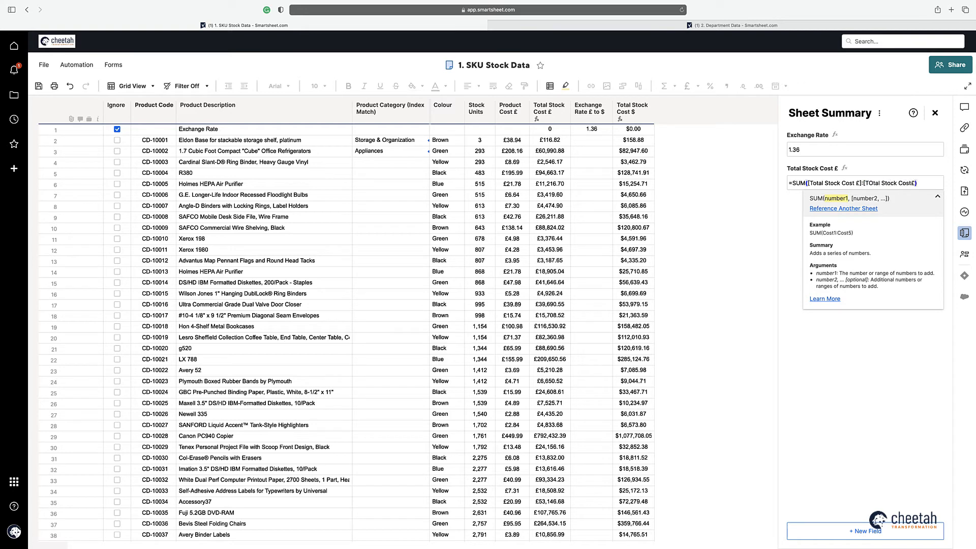
pyautogui.write(']')
pyautogui.press('Left')
pyautogui.press('Left')
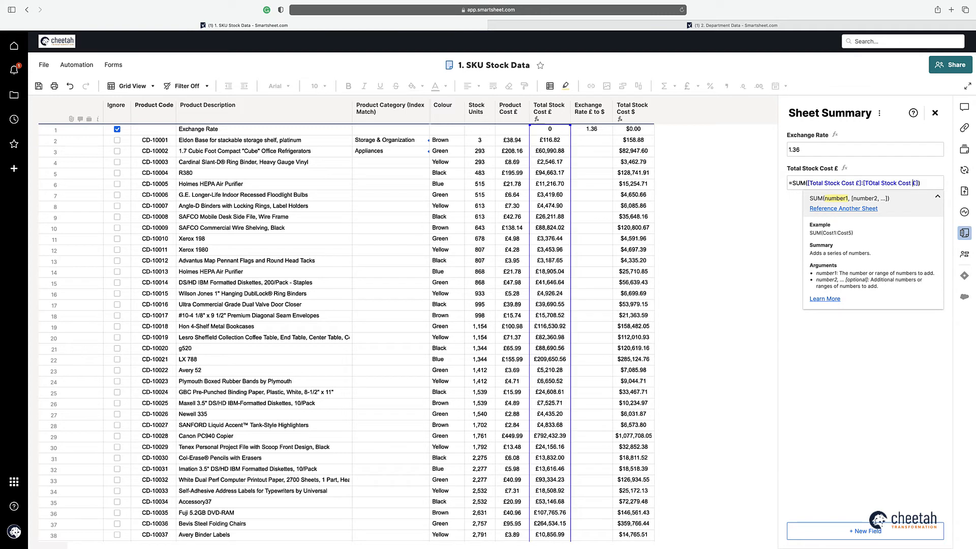
pyautogui.click(867, 184)
pyautogui.press('Delete')
pyautogui.write('o')
pyautogui.press('Return')
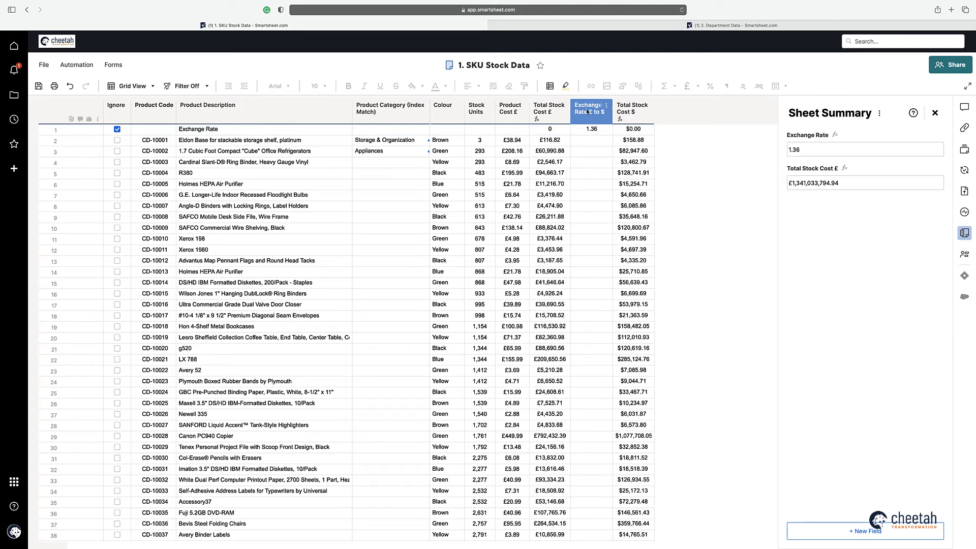
# Step: Add a new sheet summary field named 'Total Stock Cost $'
pyautogui.click(848, 532)
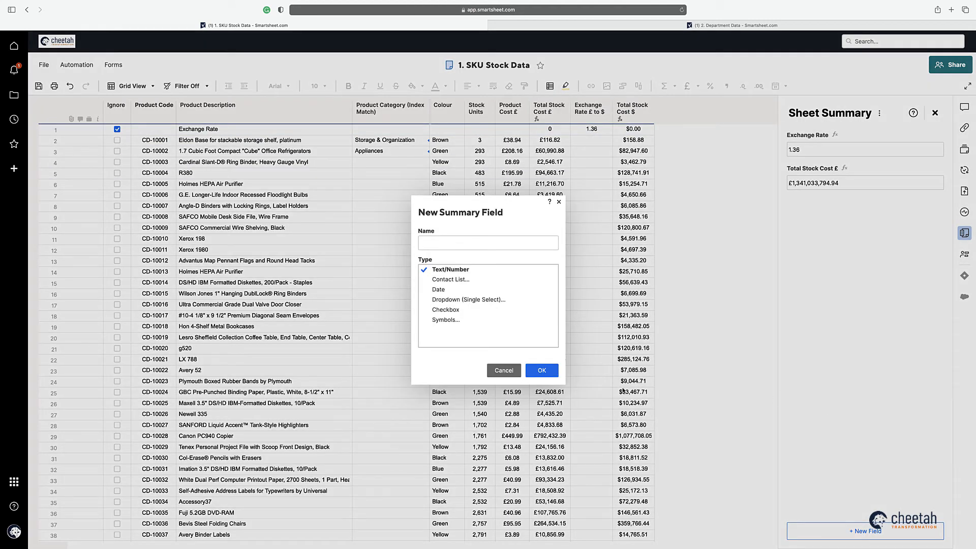
pyautogui.write('Total Stoc')
pyautogui.press('BackSpace')
pyautogui.press('BackSpace')
pyautogui.write('ck Cost $')
pyautogui.press('Return')
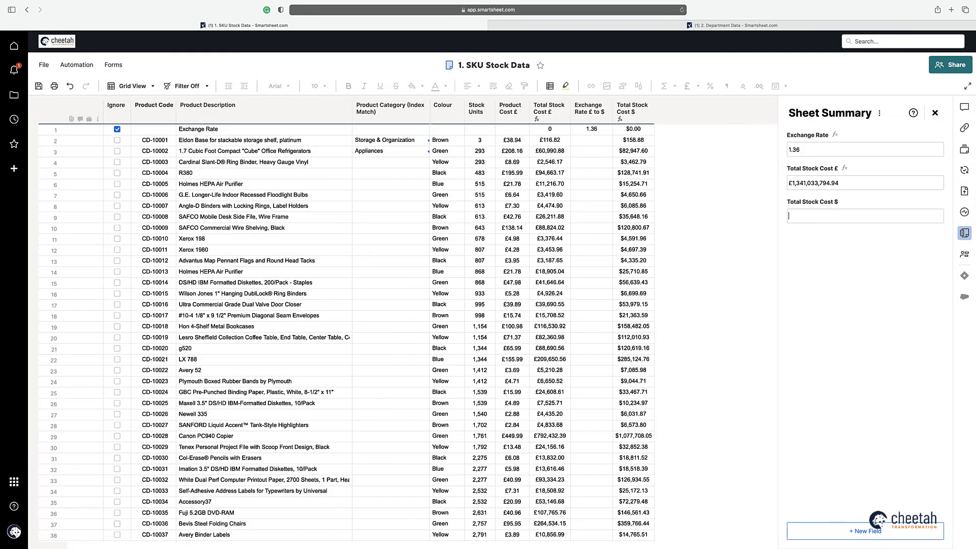
# Step: Format the Total Stock Cost $ field as United States Dollar (USD) currency
pyautogui.click(942, 202)
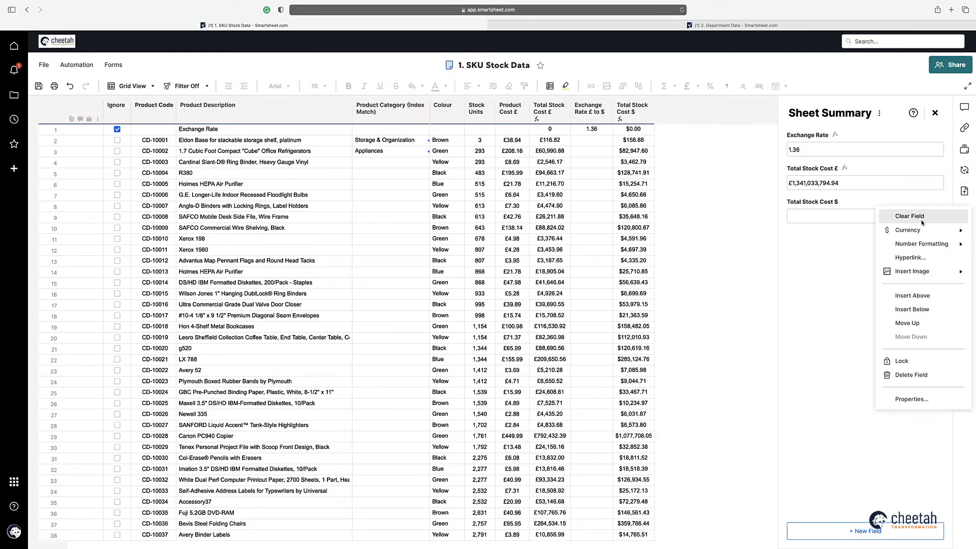
pyautogui.moveTo(915, 231)
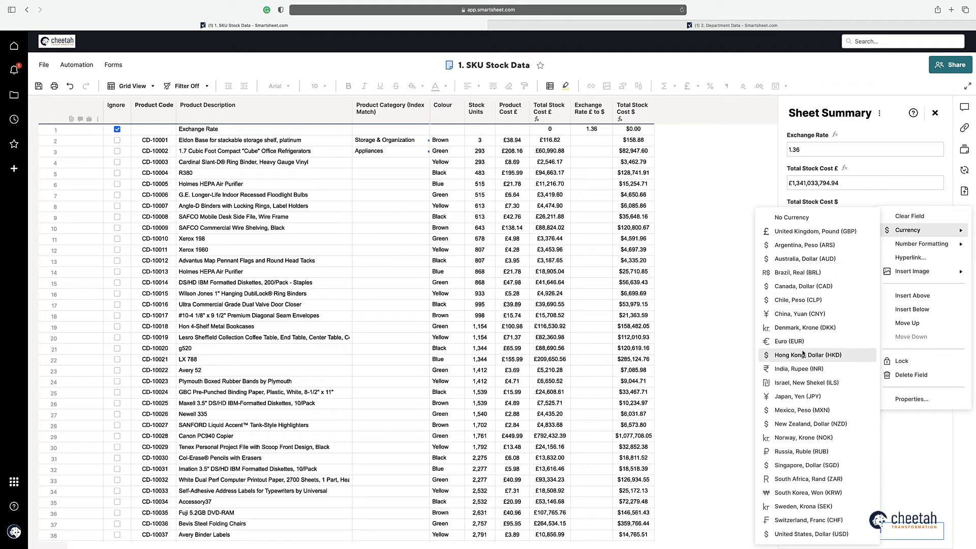
pyautogui.click(836, 536)
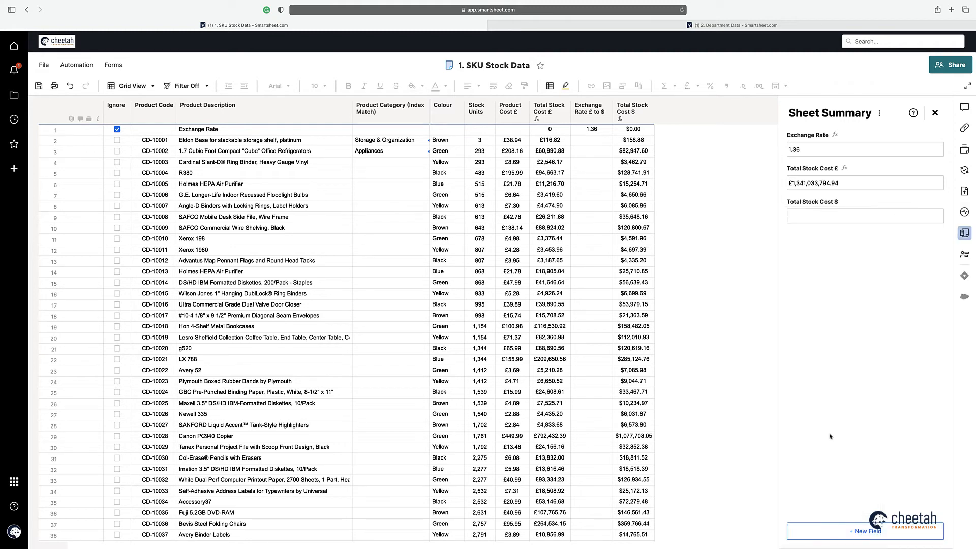
# Step: Enter =SUM([Total Stock Cost $]:[Total Stock Cost $]) in the field, showing $1,823,805,961.12
pyautogui.click(808, 221)
pyautogui.write('=sum(')
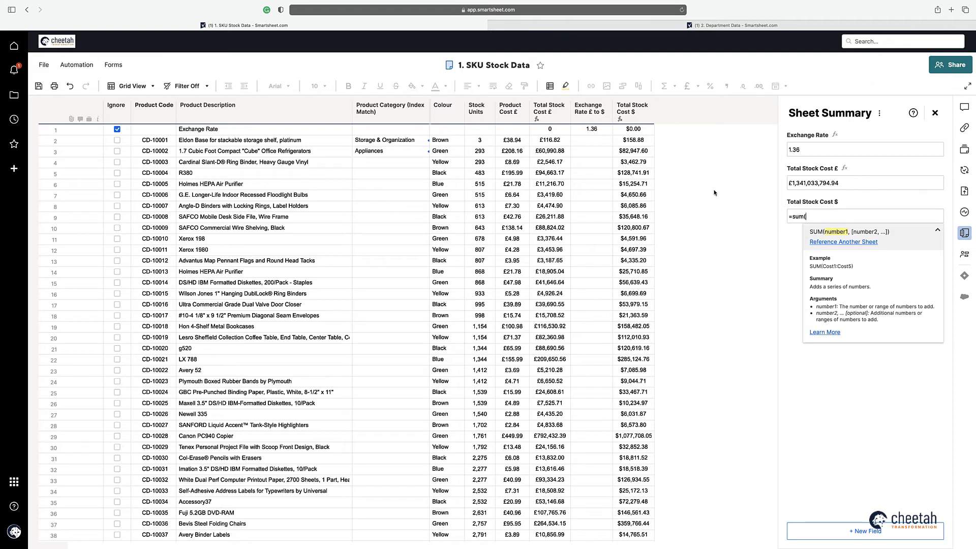
pyautogui.click(634, 143)
pyautogui.moveTo(633, 145); pyautogui.dragTo(634, 172)
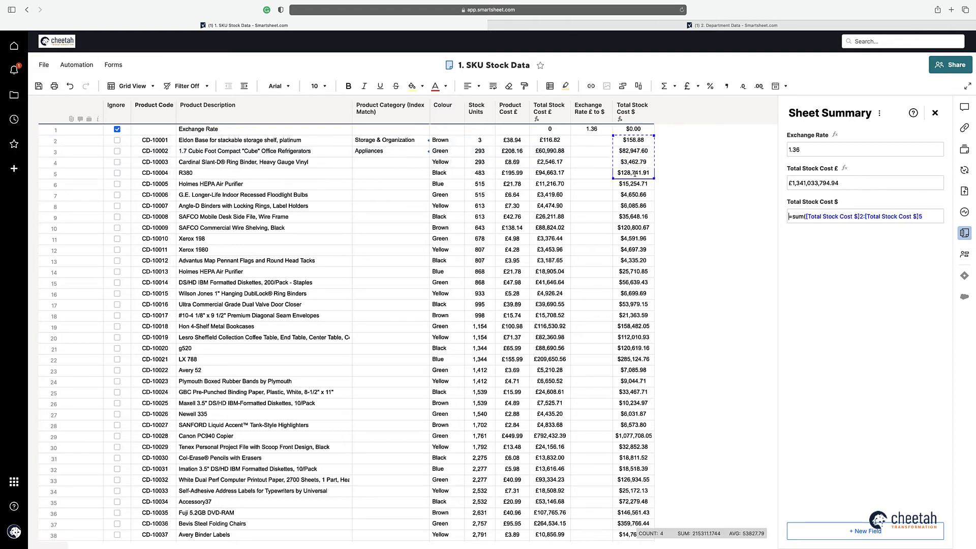
pyautogui.click(862, 216)
pyautogui.press('BackSpace')
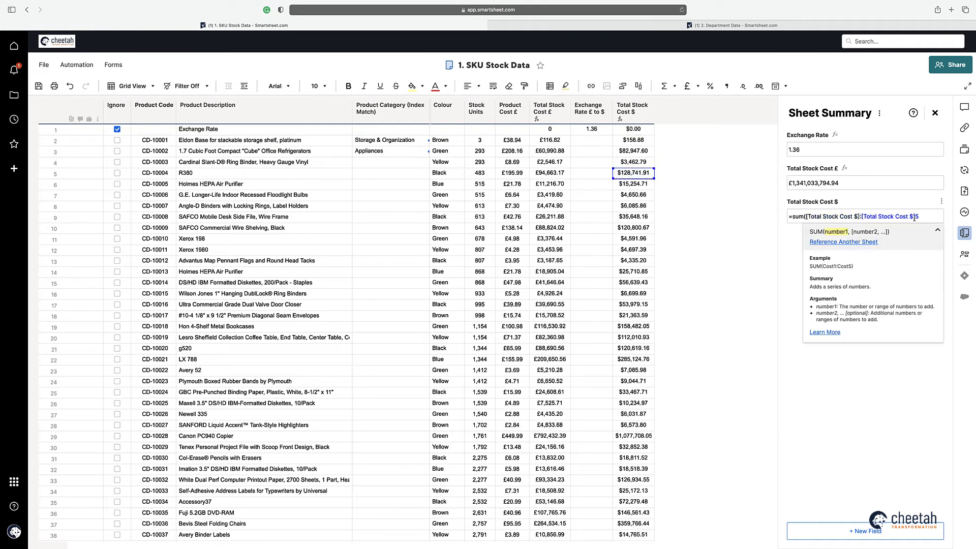
pyautogui.click(916, 217)
pyautogui.press('BackSpace')
pyautogui.press('Return')
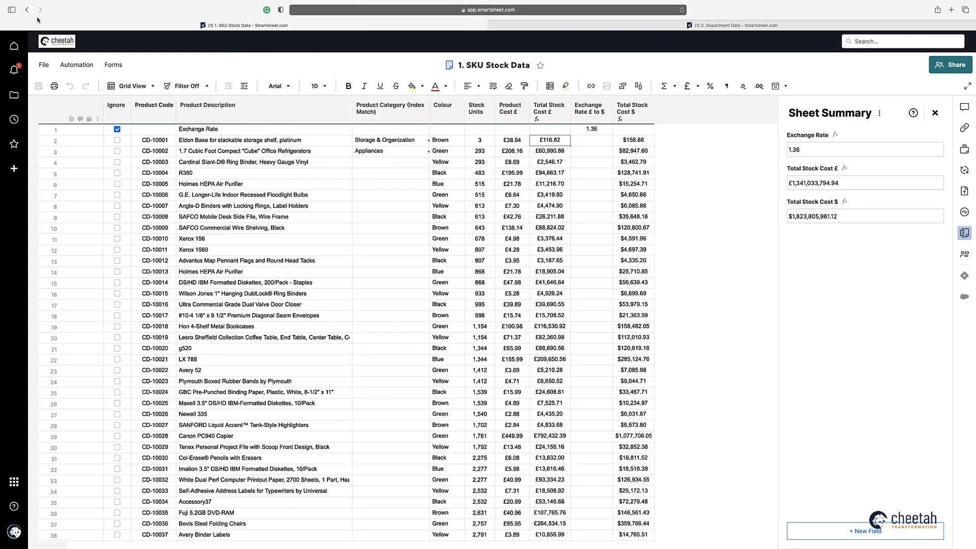
pyautogui.click(382, 142)
pyautogui.click(382, 142)
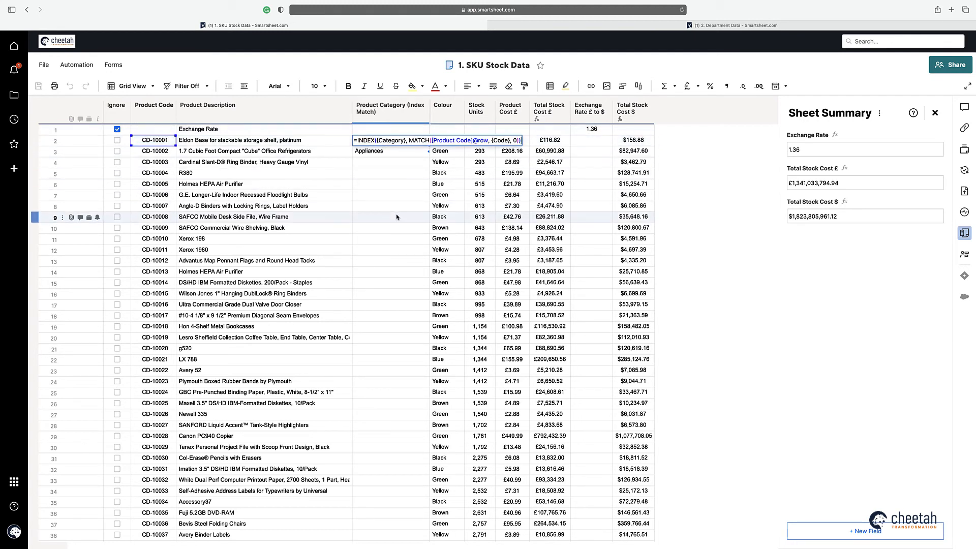
pyautogui.click(387, 140)
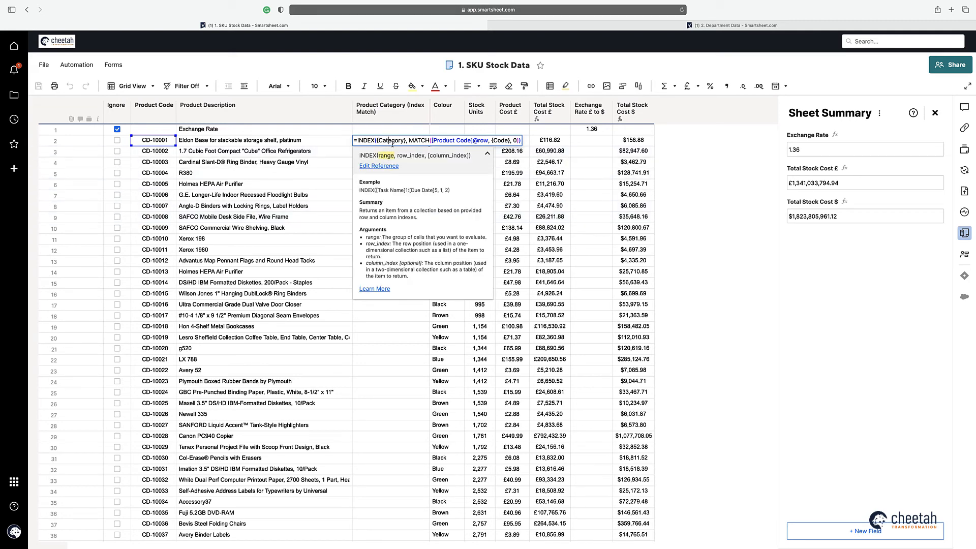
pyautogui.click(416, 140)
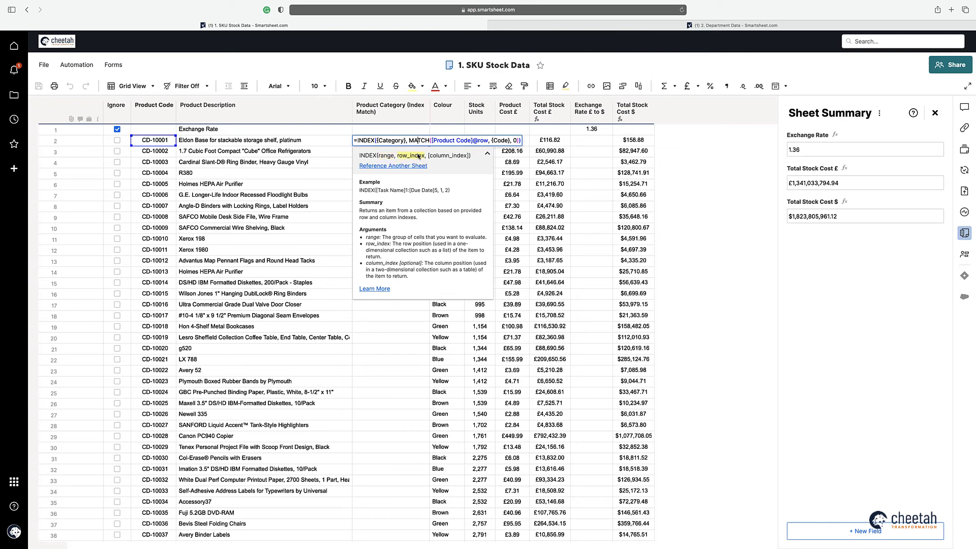
pyautogui.click(417, 140)
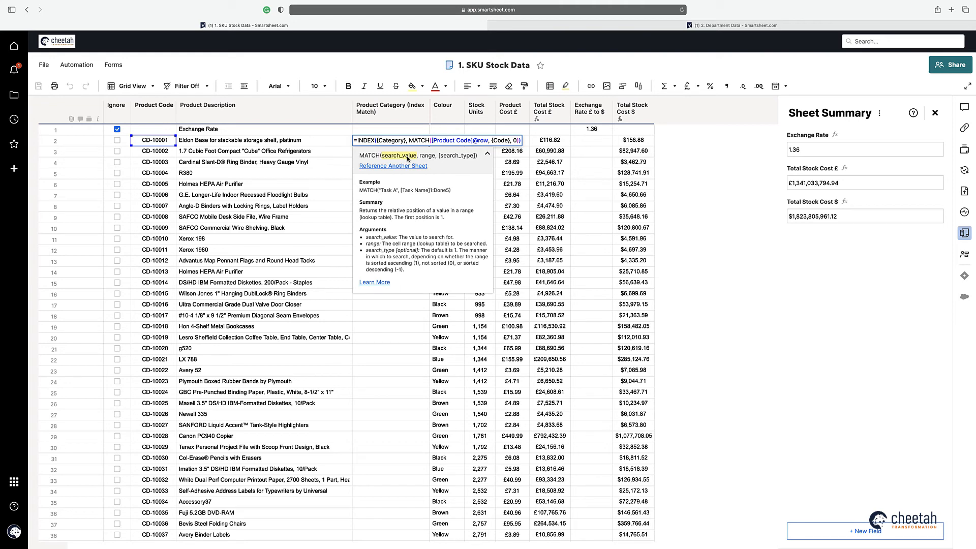
pyautogui.click(515, 140)
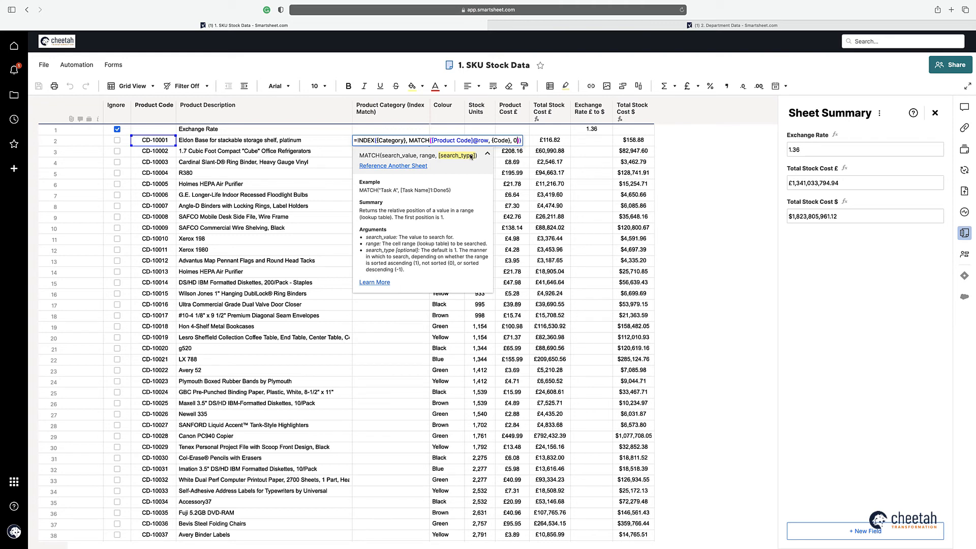
pyautogui.press('Return')
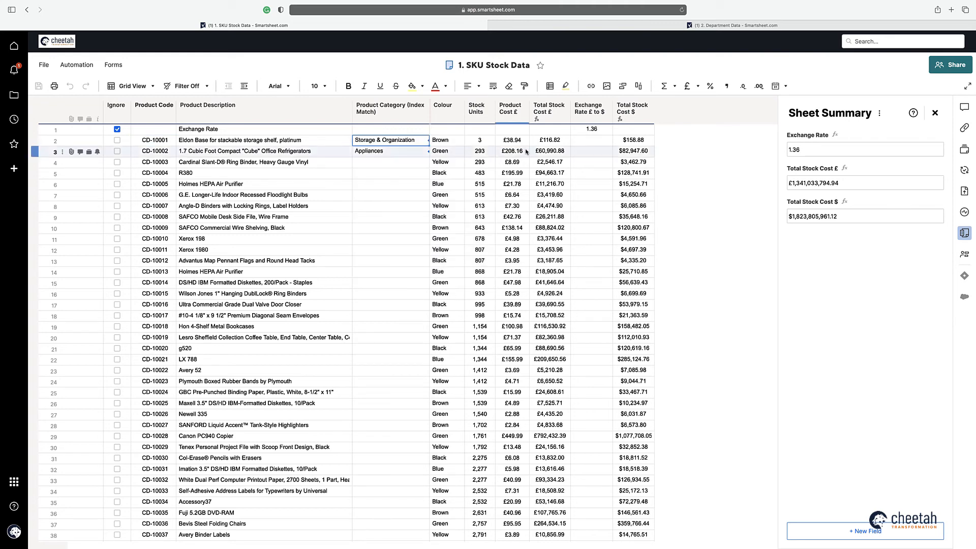
# Step: Inspect the Total Stock Cost £ column formula's IF, Ignore condition and blank result for ignored rows
pyautogui.rightClick(556, 144)
pyautogui.click(599, 359)
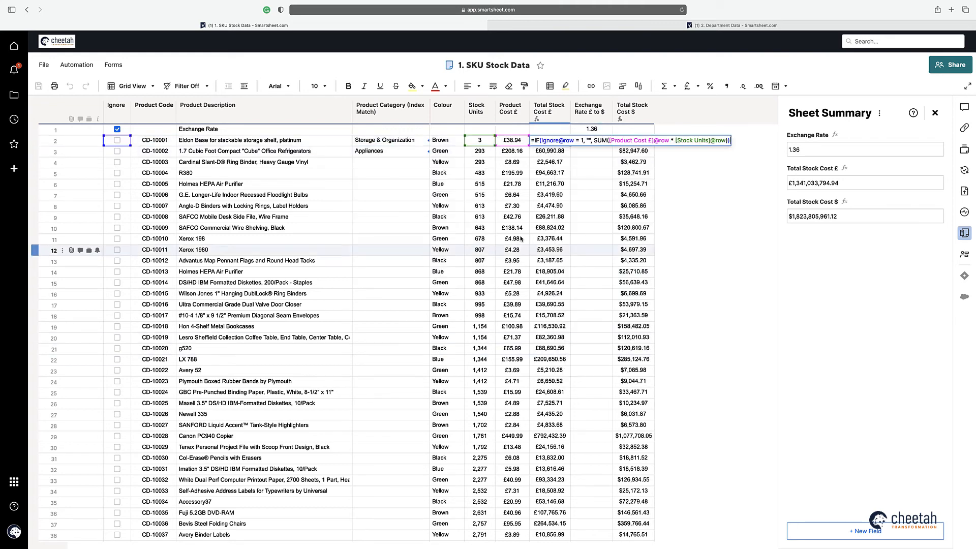
pyautogui.click(537, 140)
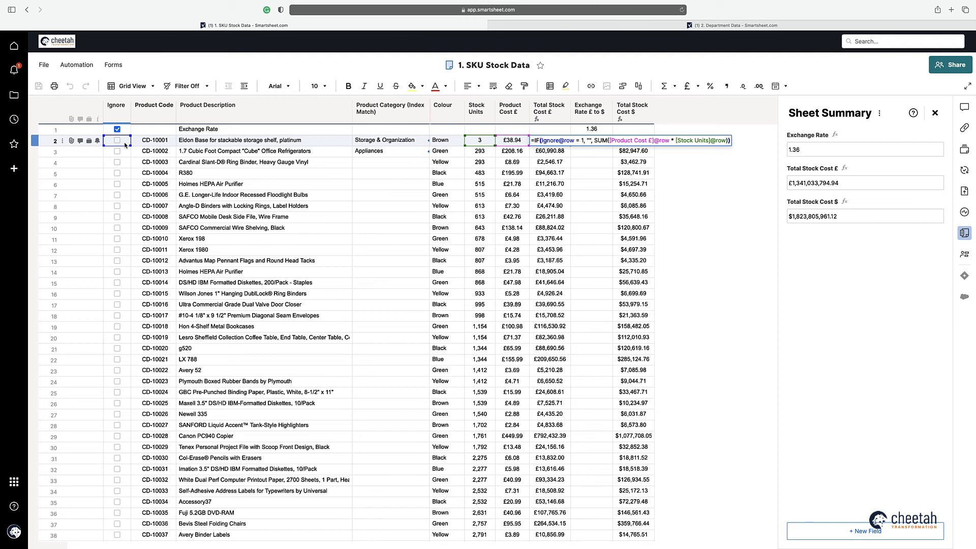
pyautogui.click(553, 140)
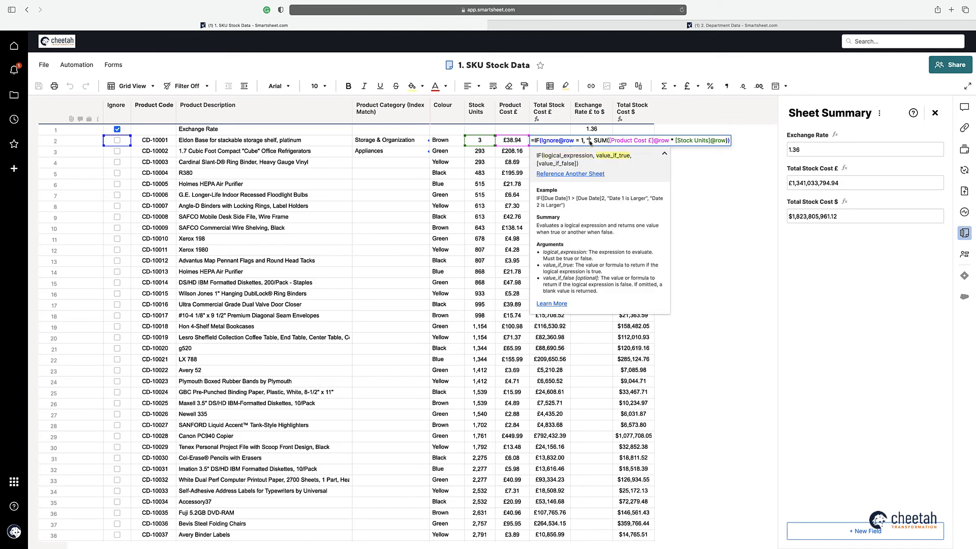
pyautogui.click(589, 141)
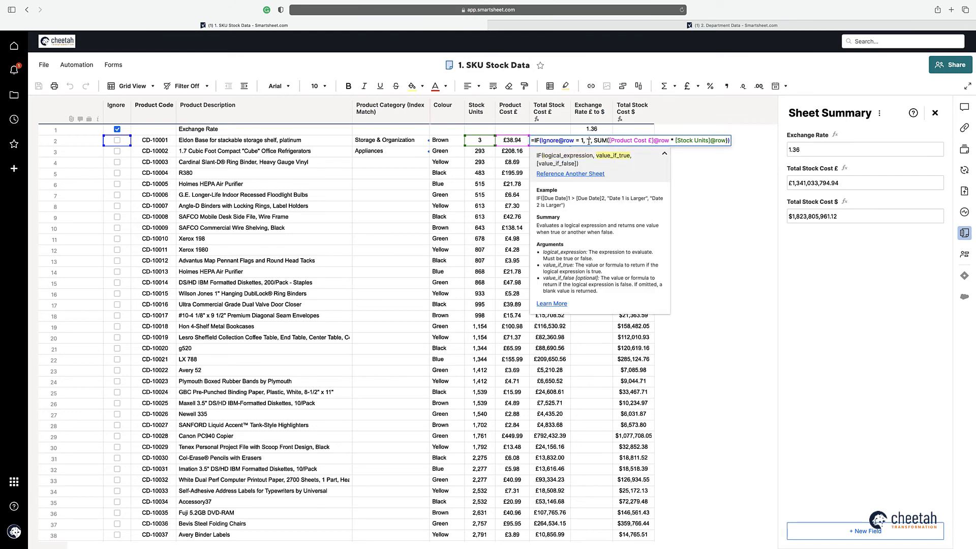